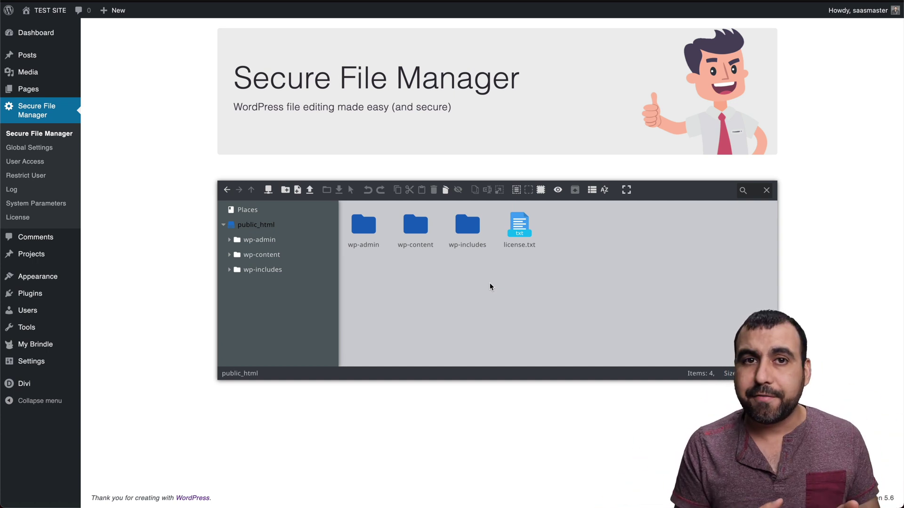
# Step: Select wp-includes and wp-content and bring up, then dismiss, the folder actions menu
pyautogui.click(475, 233)
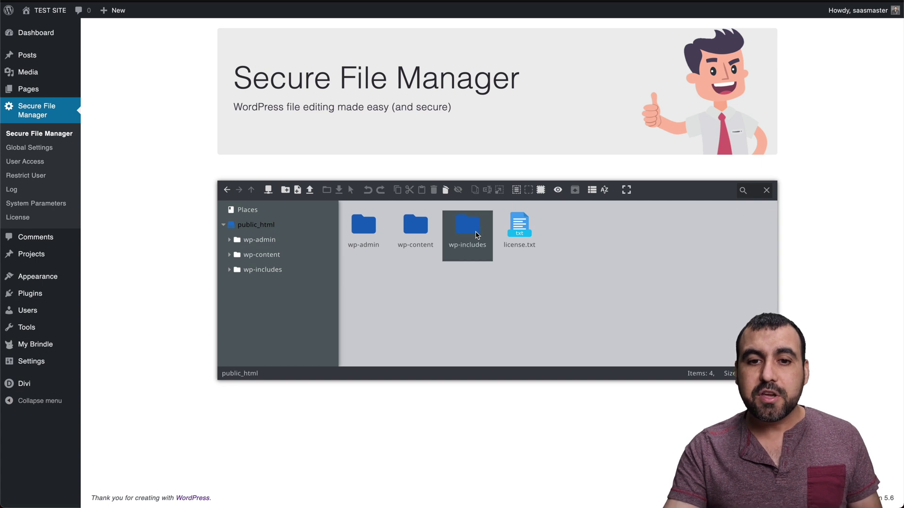
pyautogui.click(476, 234)
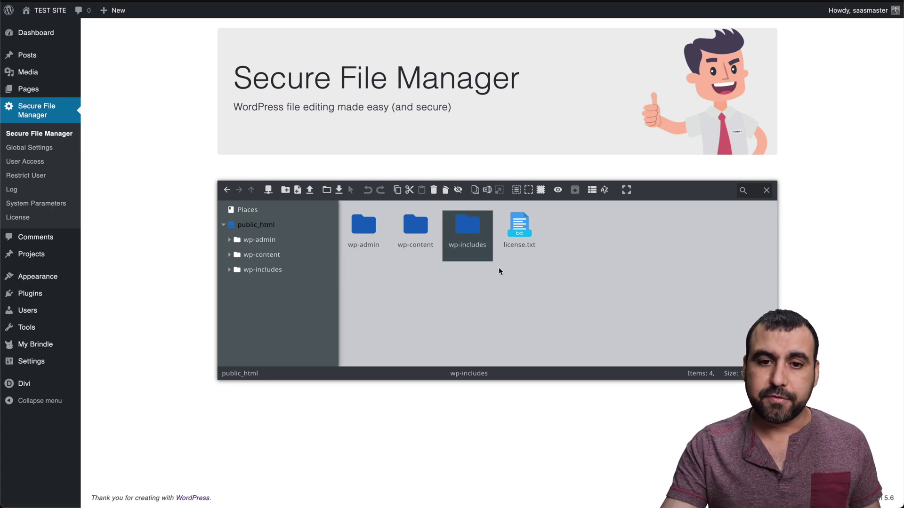
pyautogui.keyDown('shift'); pyautogui.click(414, 228); pyautogui.keyUp('shift')
pyautogui.rightClick(474, 228)
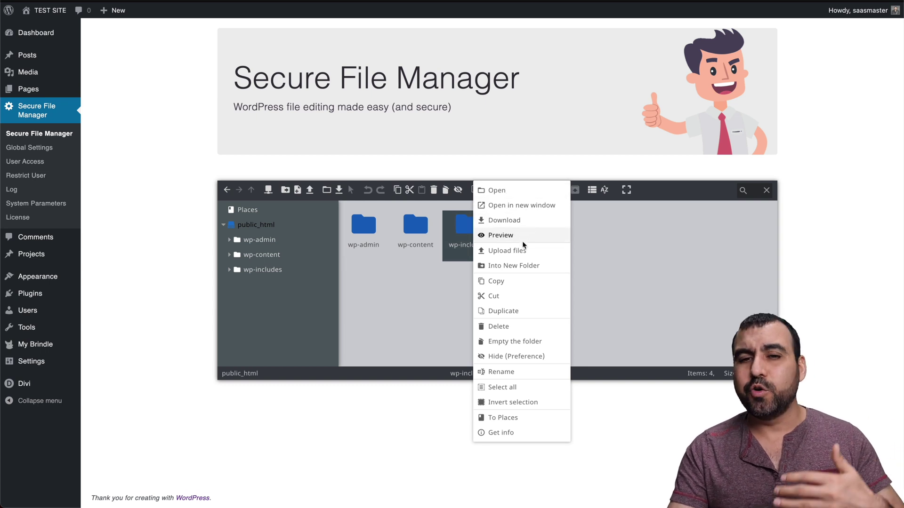
pyautogui.click(567, 285)
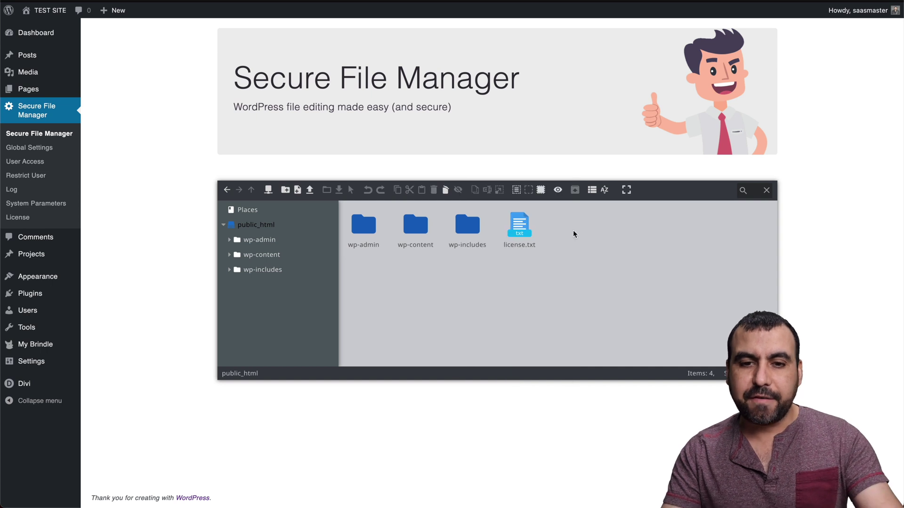
# Step: Multi-select license.txt, wp-includes and wp-content, then drag license.txt toward wp-includes
pyautogui.click(519, 230)
pyautogui.keyDown('shift'); pyautogui.click(479, 224); pyautogui.keyUp('shift')
pyautogui.keyDown('shift'); pyautogui.click(414, 225); pyautogui.keyUp('shift')
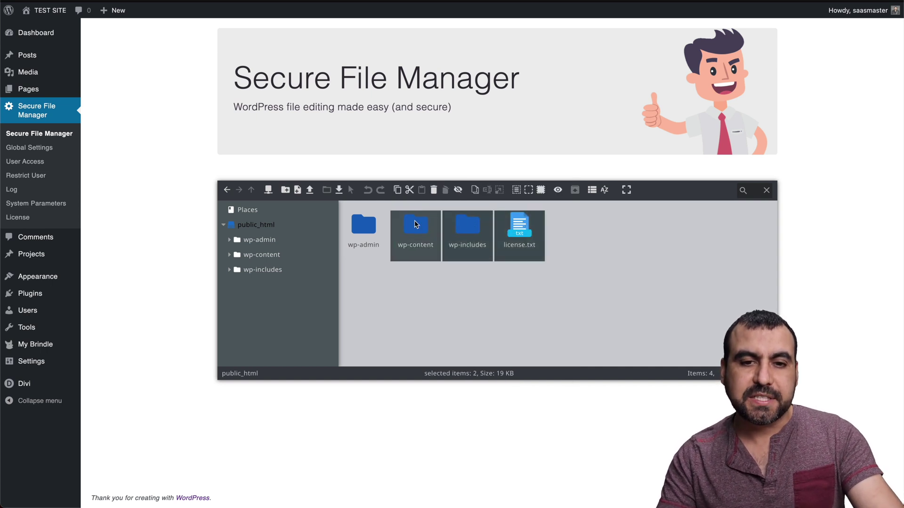
pyautogui.click(524, 295)
pyautogui.click(518, 239)
pyautogui.moveTo(499, 239); pyautogui.dragTo(517, 235)
pyautogui.click(580, 282)
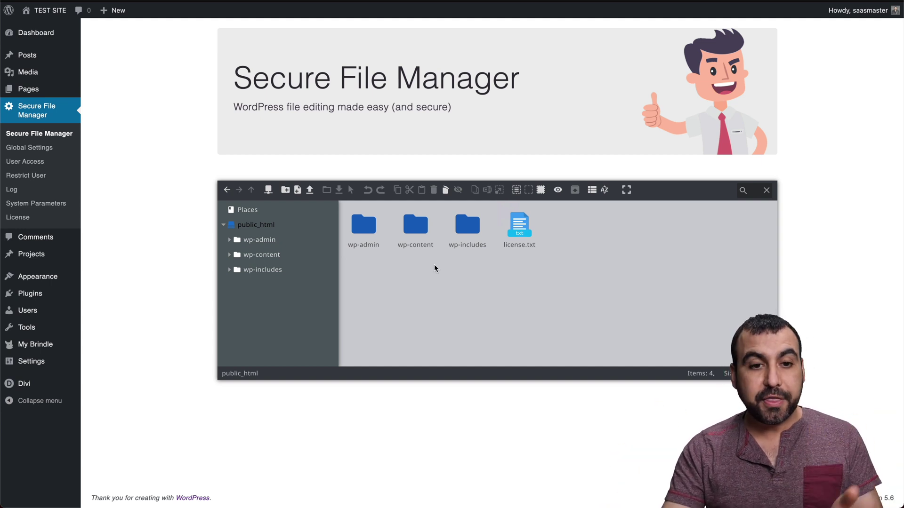
# Step: Open wp-content, then themes, and select the twentytwentyone folder
pyautogui.doubleClick(412, 234)
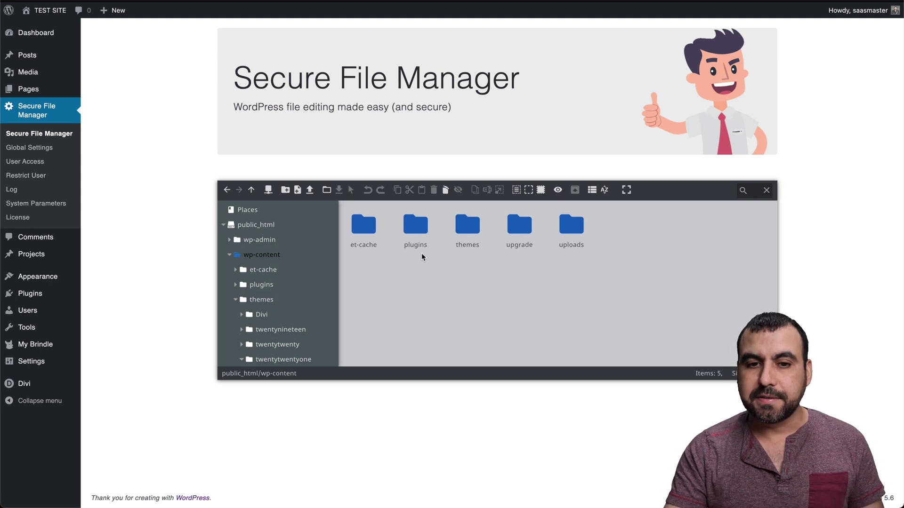
pyautogui.click(469, 229)
pyautogui.doubleClick(468, 229)
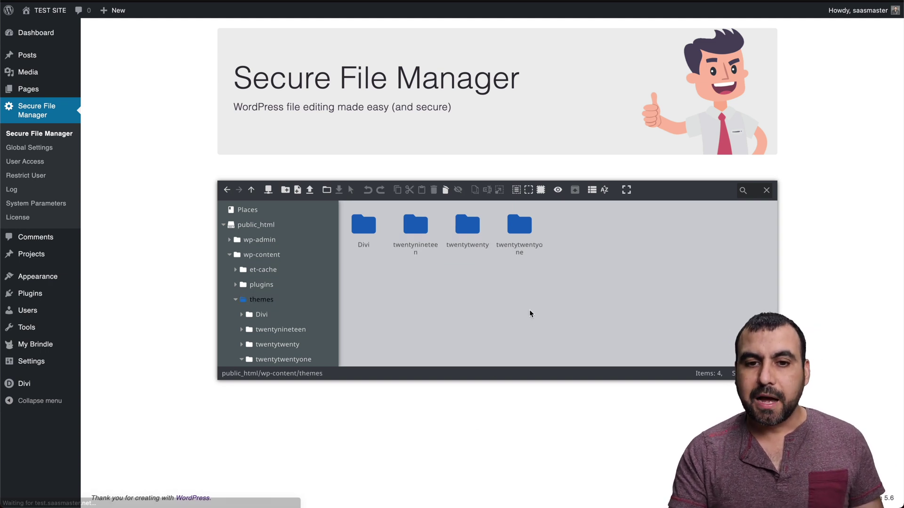
pyautogui.click(512, 244)
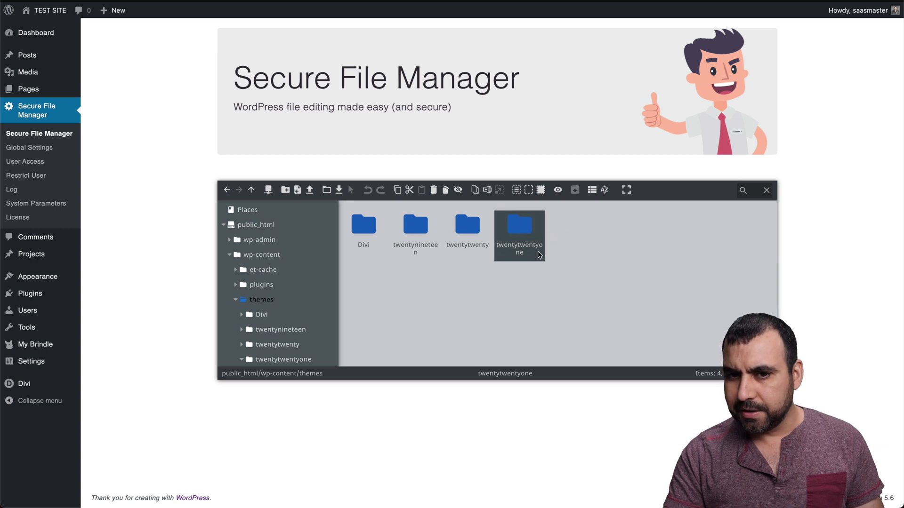
# Step: Open twentytwentyone and permanently delete readme.txt
pyautogui.doubleClick(524, 226)
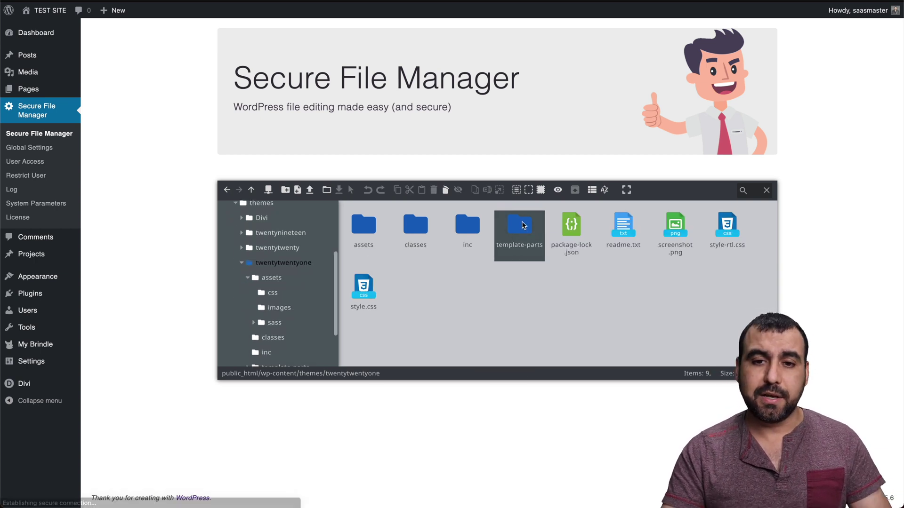
pyautogui.click(622, 230)
pyautogui.press('Delete')
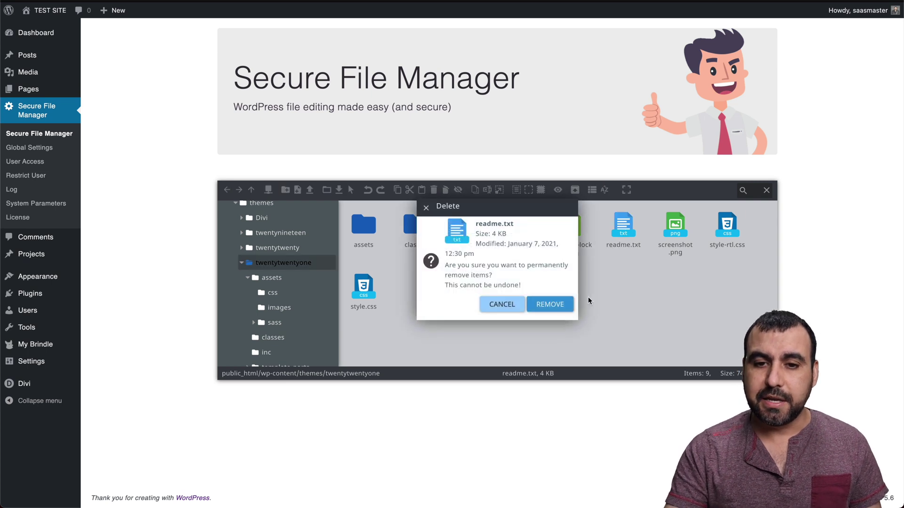
pyautogui.click(556, 305)
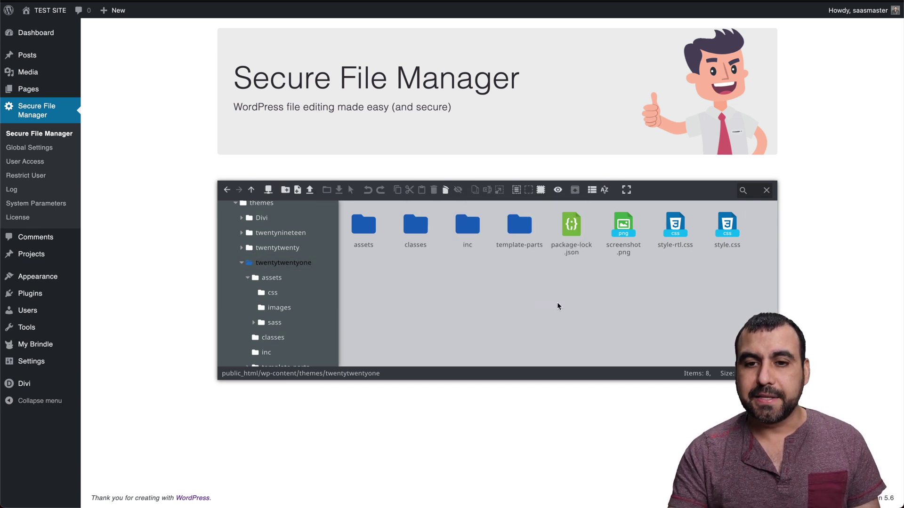
# Step: Select the style files, go up to themes, and try moving twentytwentyone into twentytwenty
pyautogui.click(712, 225)
pyautogui.keyDown('shift'); pyautogui.click(678, 226); pyautogui.keyUp('shift')
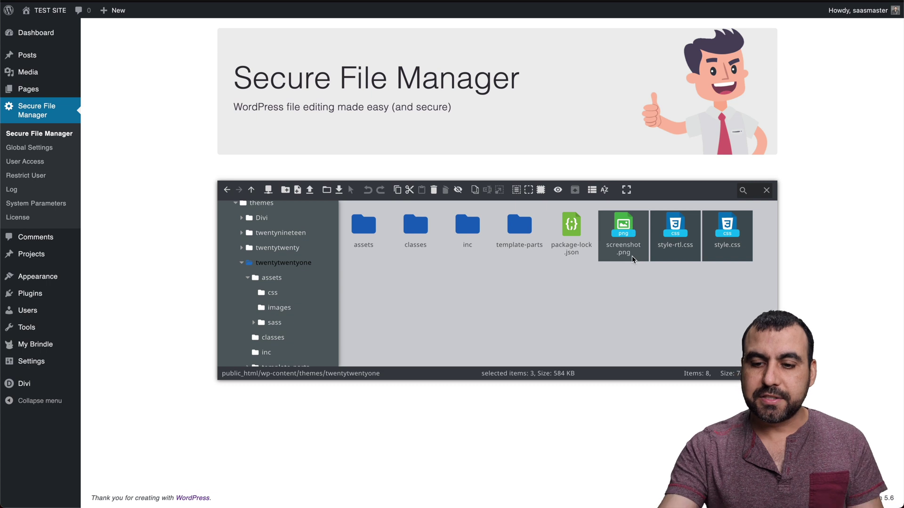
pyautogui.hotkey('ctrl', 'Up')
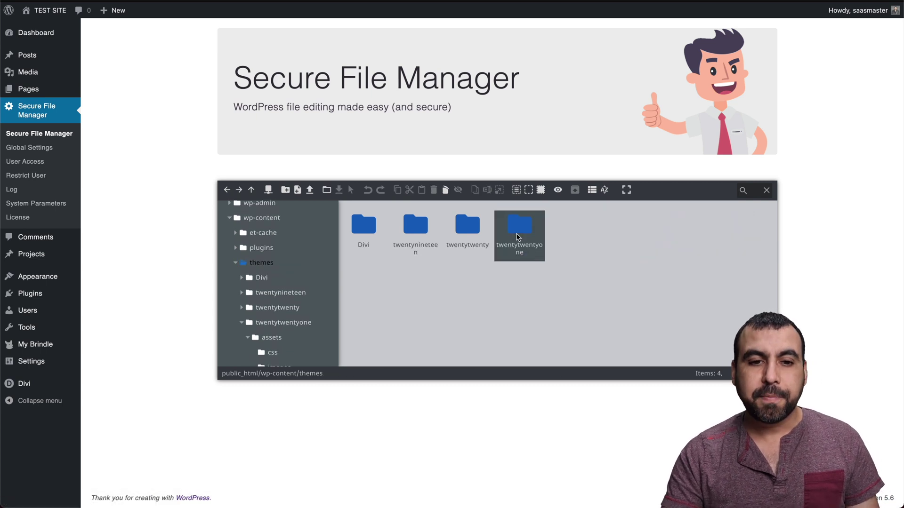
pyautogui.moveTo(520, 235); pyautogui.dragTo(476, 237)
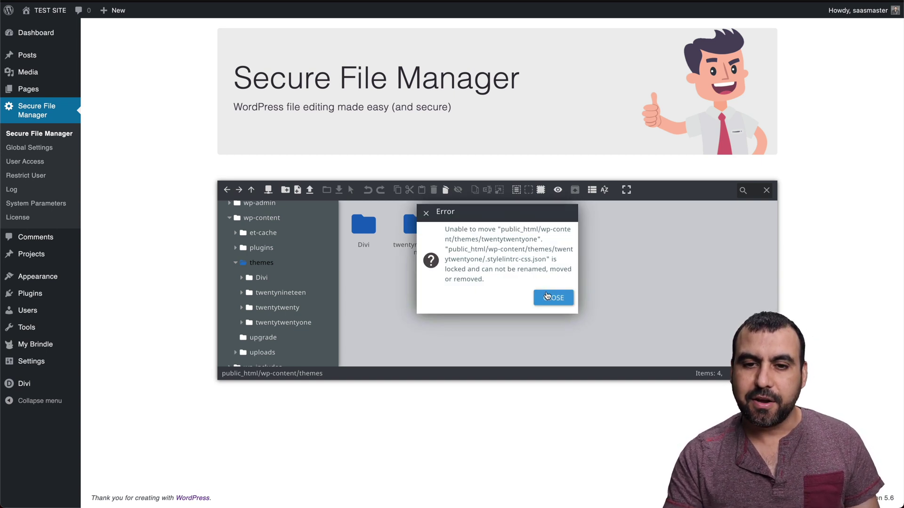
pyautogui.click(546, 296)
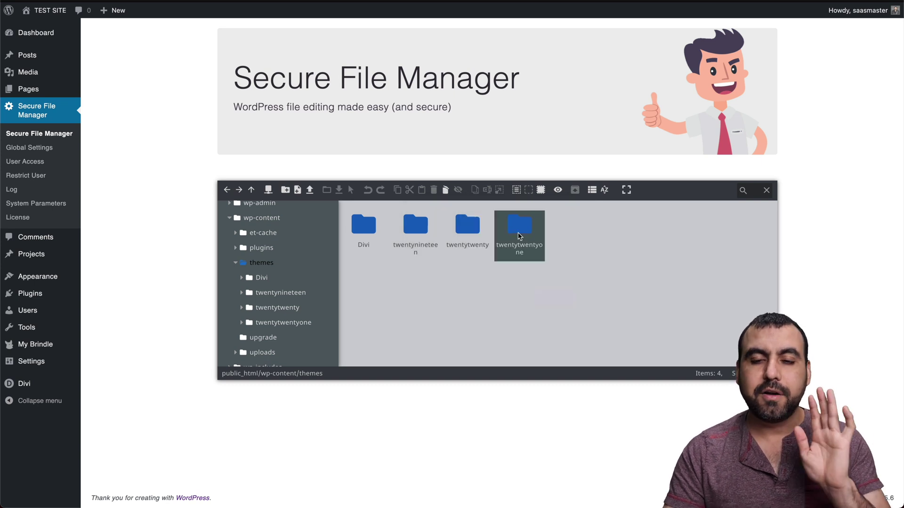
# Step: Reopen twentytwentyone, move screenshot.png into template-parts, and return to themes
pyautogui.doubleClick(519, 236)
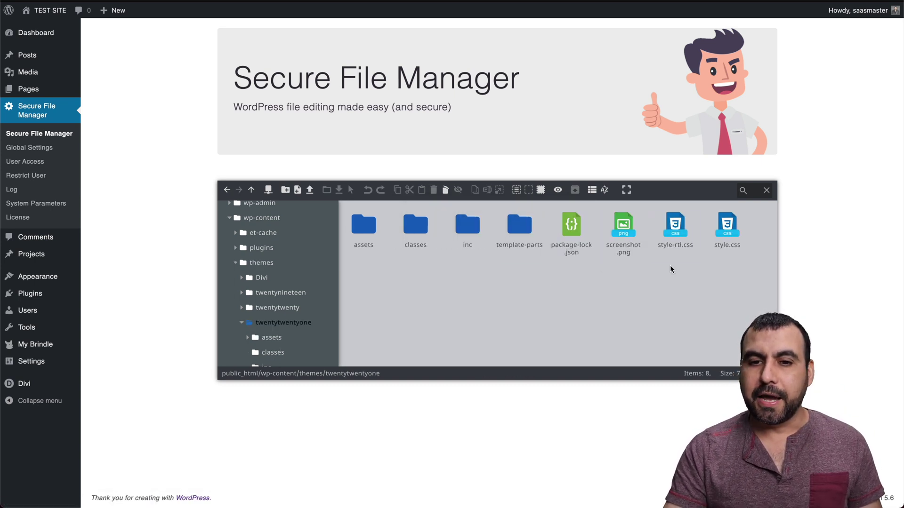
pyautogui.moveTo(619, 227); pyautogui.dragTo(544, 242)
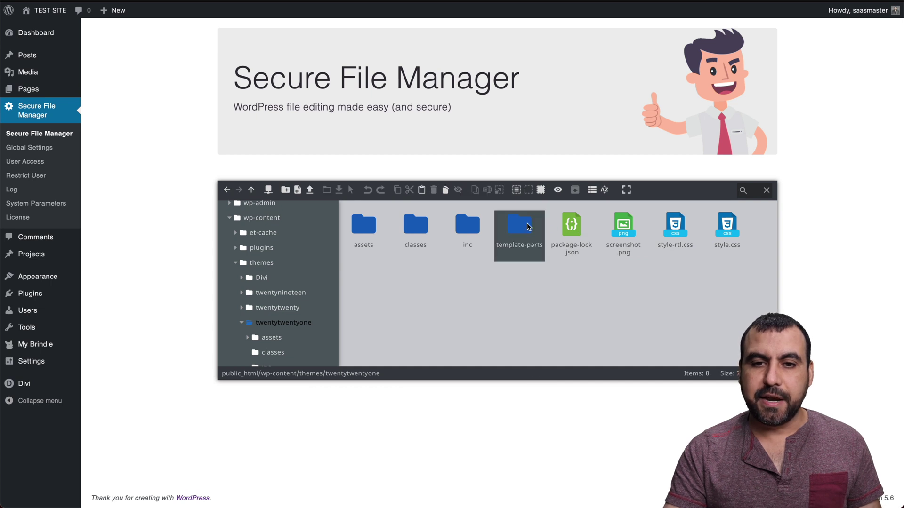
pyautogui.click(596, 271)
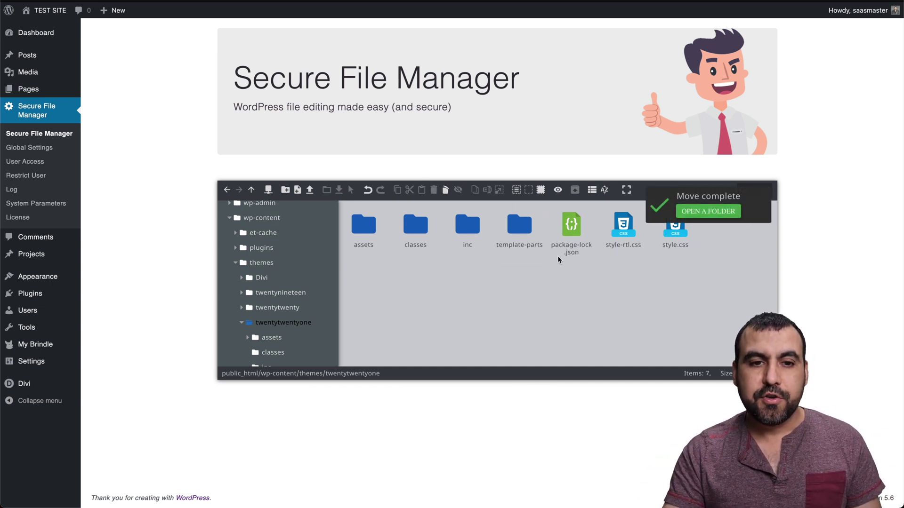
pyautogui.click(227, 190)
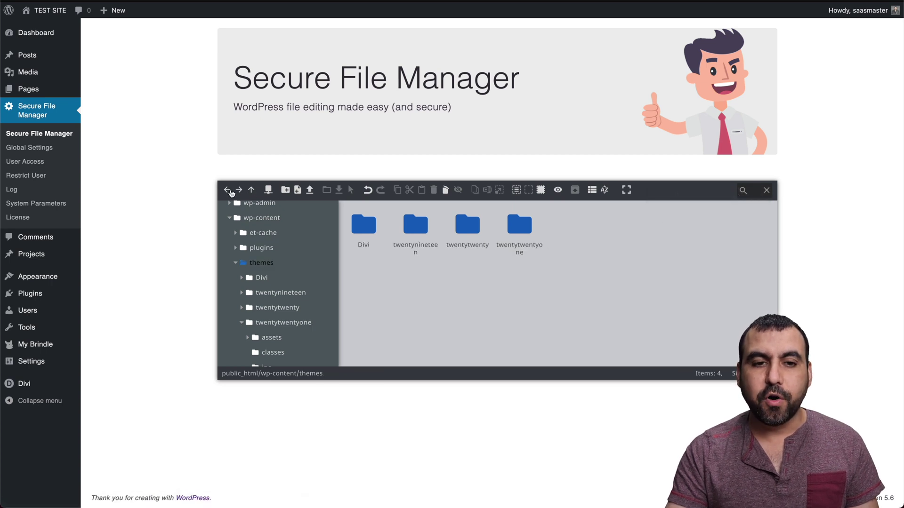
# Step: Undo the last move, reopen twentytwentyone and select package-lock.json among its 8 items
pyautogui.scroll(2, 256, 266)
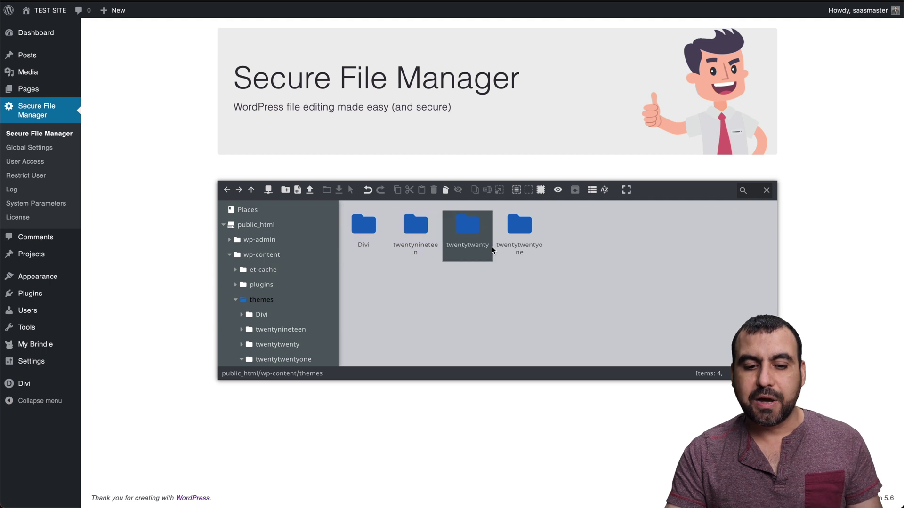
pyautogui.hotkey('ctrl', 'z')
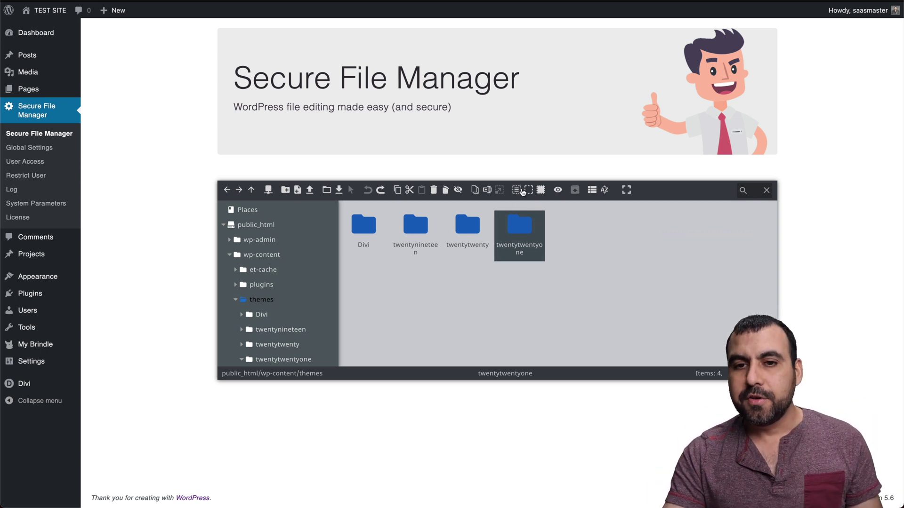
pyautogui.click(537, 266)
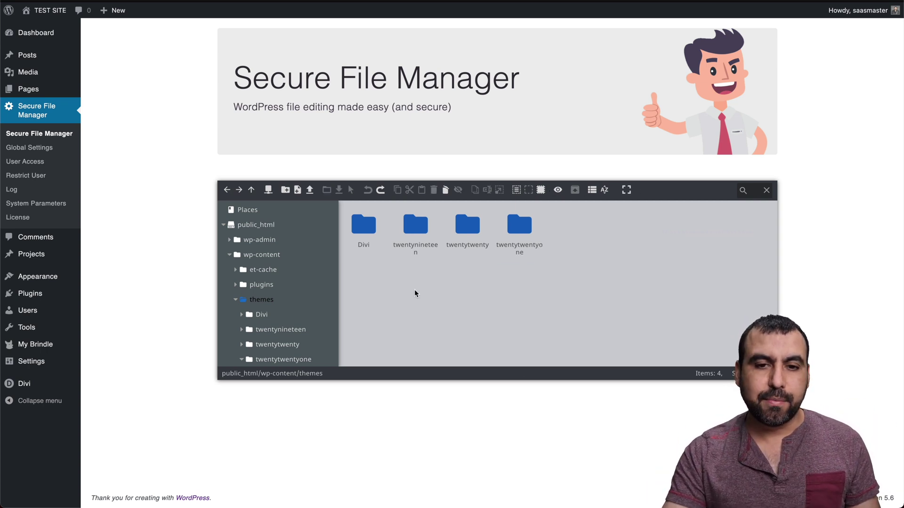
pyautogui.doubleClick(513, 227)
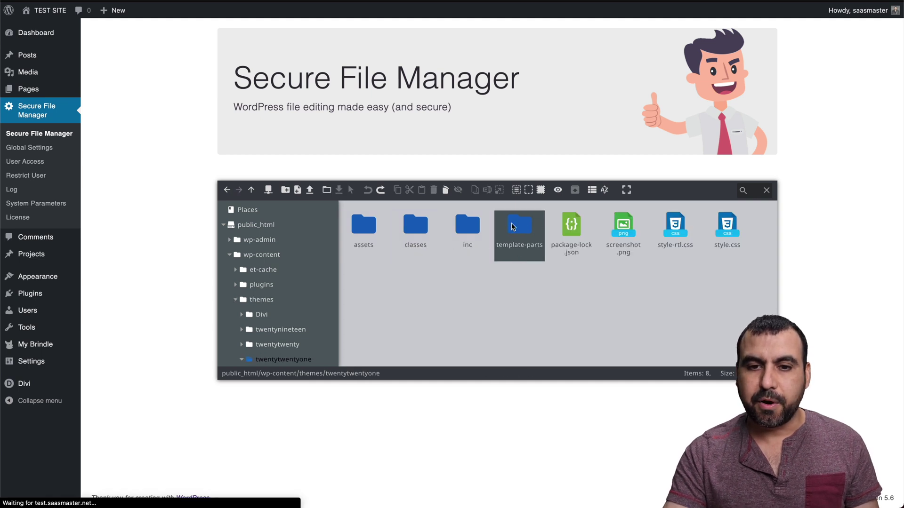
pyautogui.click(566, 225)
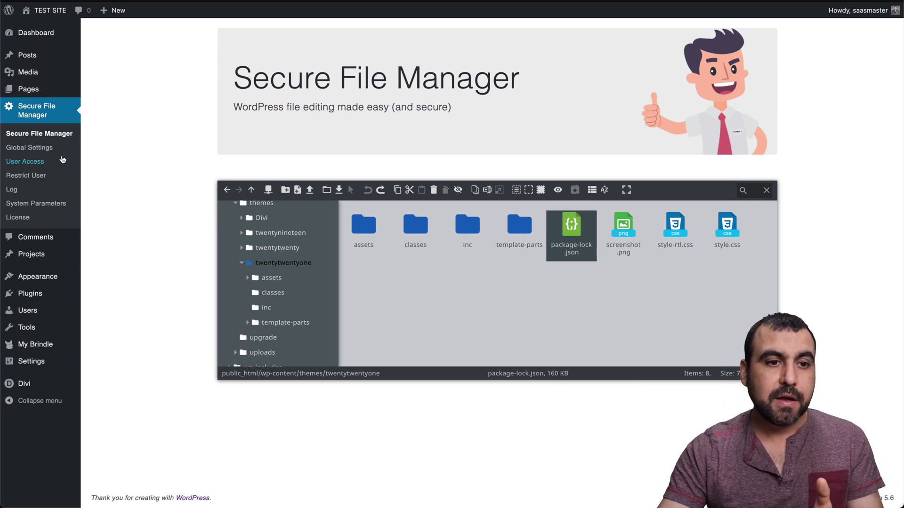
# Step: Open Global Settings and try Arabic before setting the language back to English
pyautogui.click(31, 149)
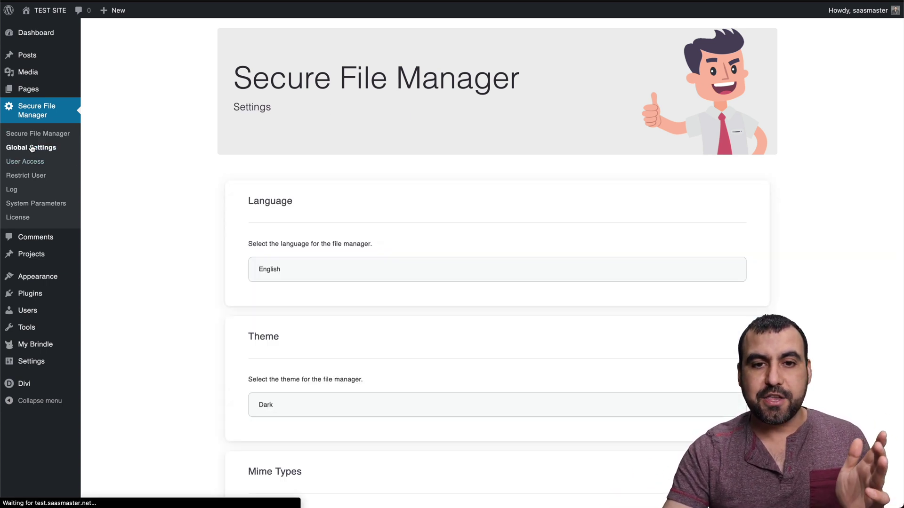
pyautogui.click(347, 269)
pyautogui.click(379, 281)
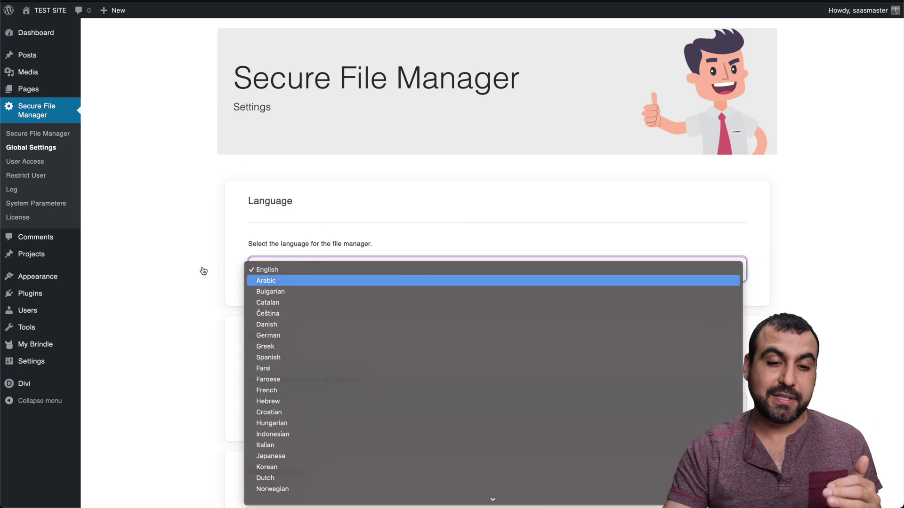
pyautogui.scroll(-3, 201, 269)
pyautogui.click(286, 150)
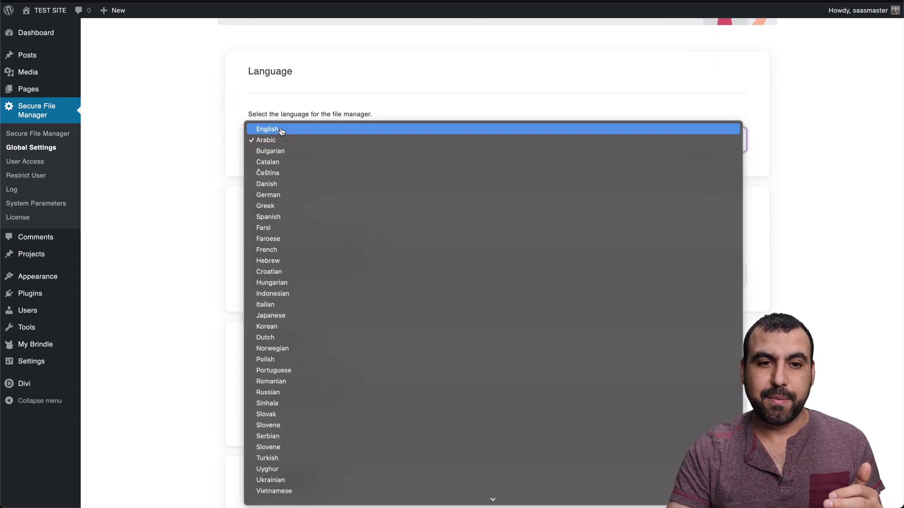
pyautogui.click(281, 129)
pyautogui.click(337, 144)
pyautogui.scroll(-2, 339, 312)
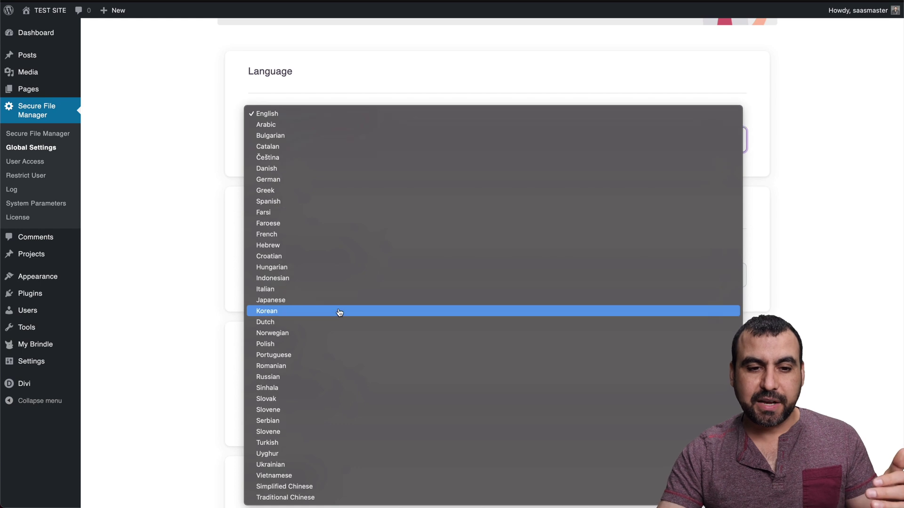
pyautogui.click(261, 116)
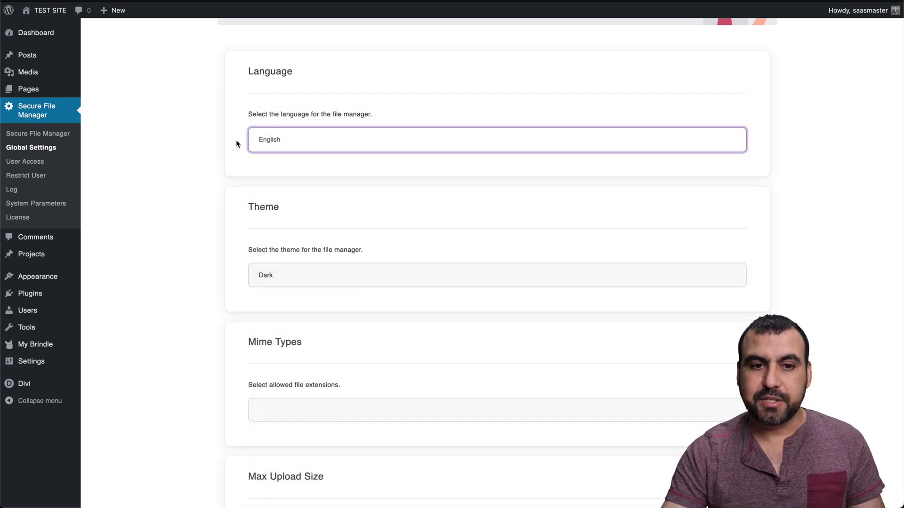
# Step: Change the file manager theme from Dark to Windows 10
pyautogui.scroll(-2, 310, 235)
pyautogui.click(296, 203)
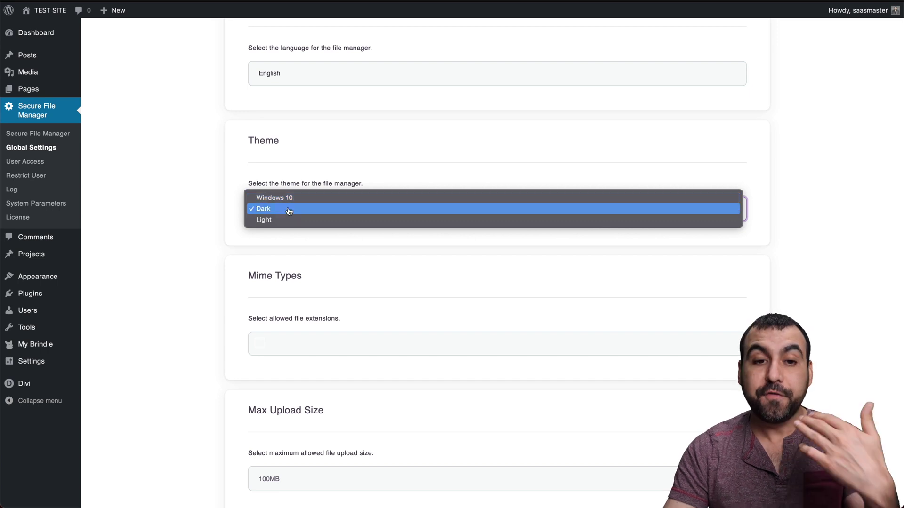
pyautogui.click(288, 202)
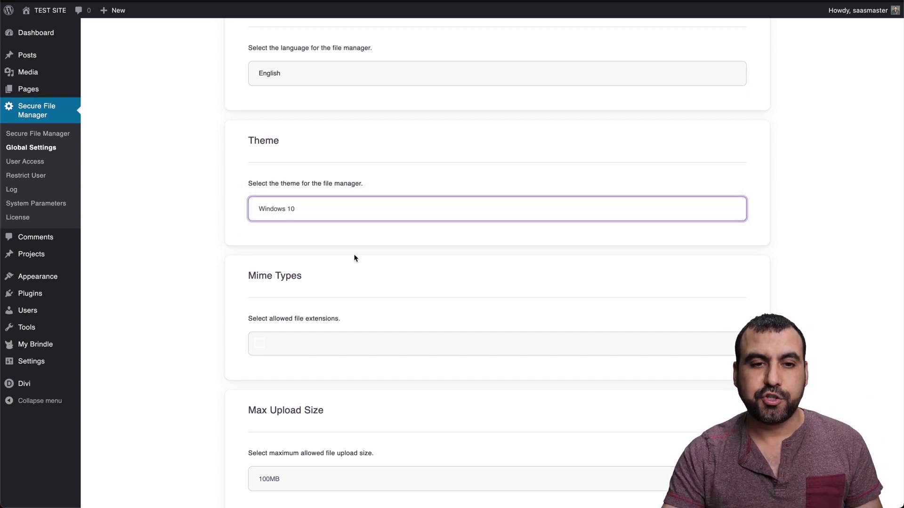
pyautogui.scroll(-5, 355, 273)
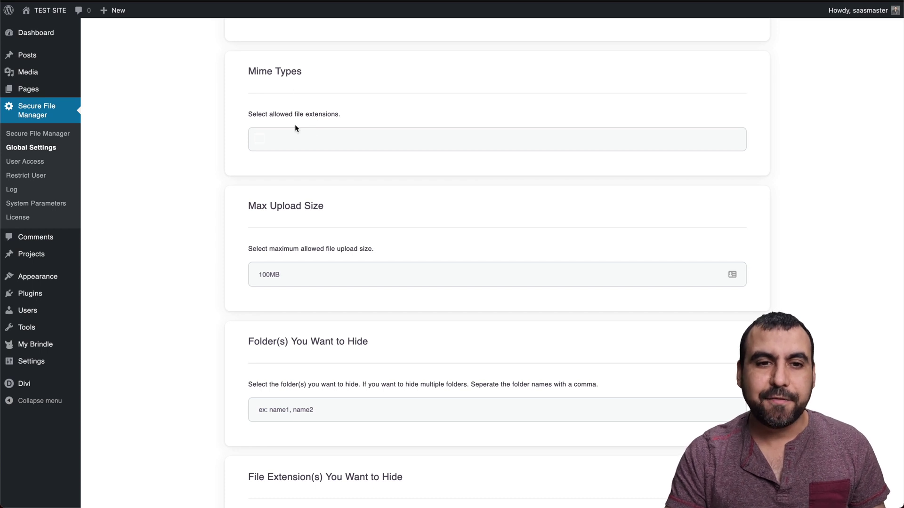
pyautogui.moveTo(245, 115); pyautogui.dragTo(350, 115)
pyautogui.click(356, 140)
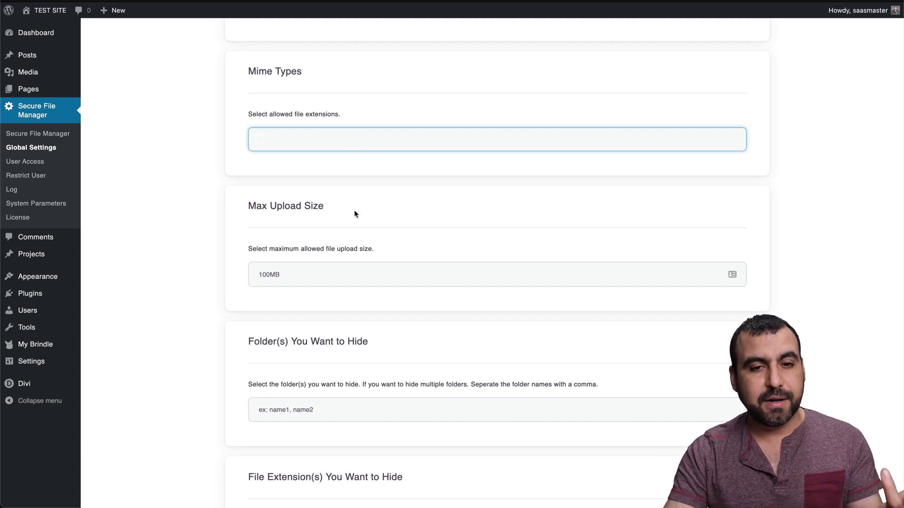
pyautogui.scroll(-5, 356, 217)
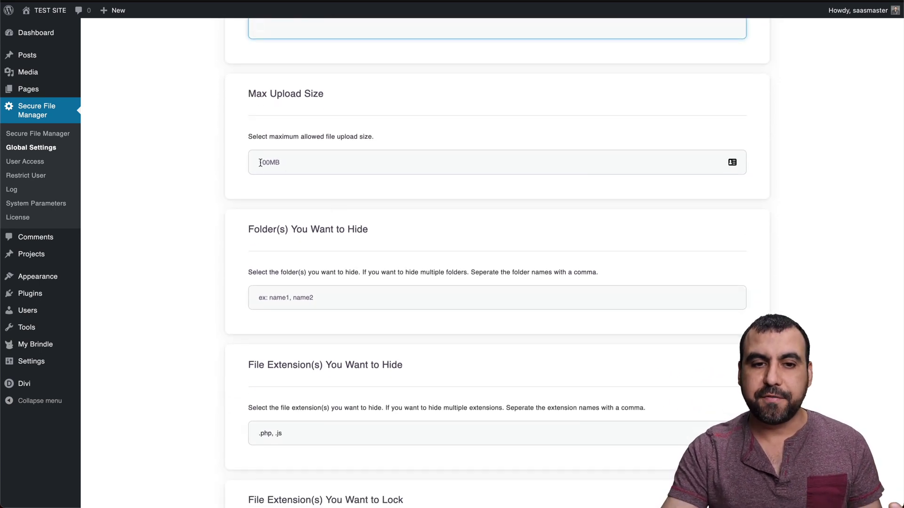
pyautogui.scroll(-3, 309, 190)
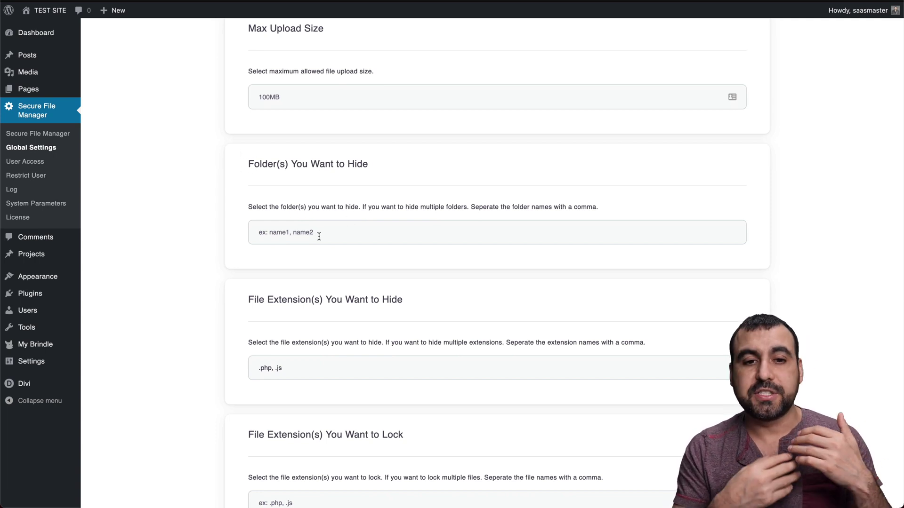
pyautogui.scroll(-4, 318, 236)
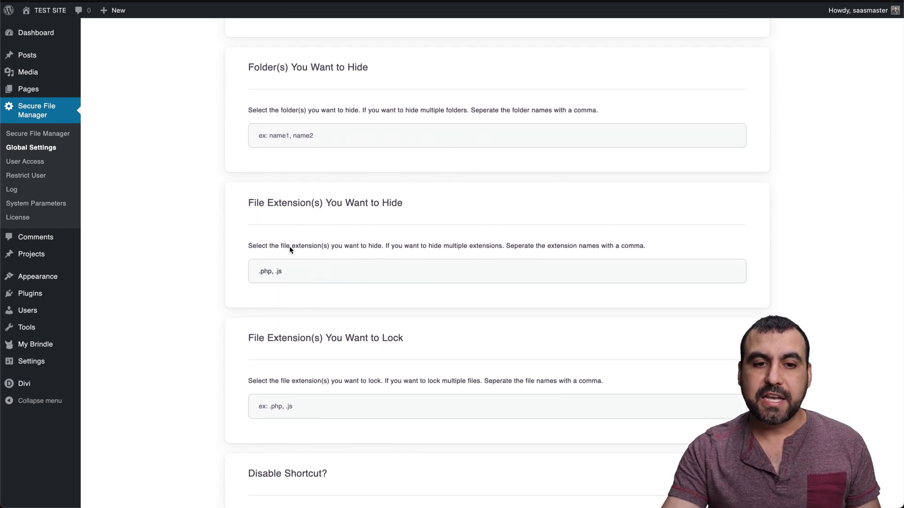
pyautogui.moveTo(296, 273); pyautogui.dragTo(266, 273)
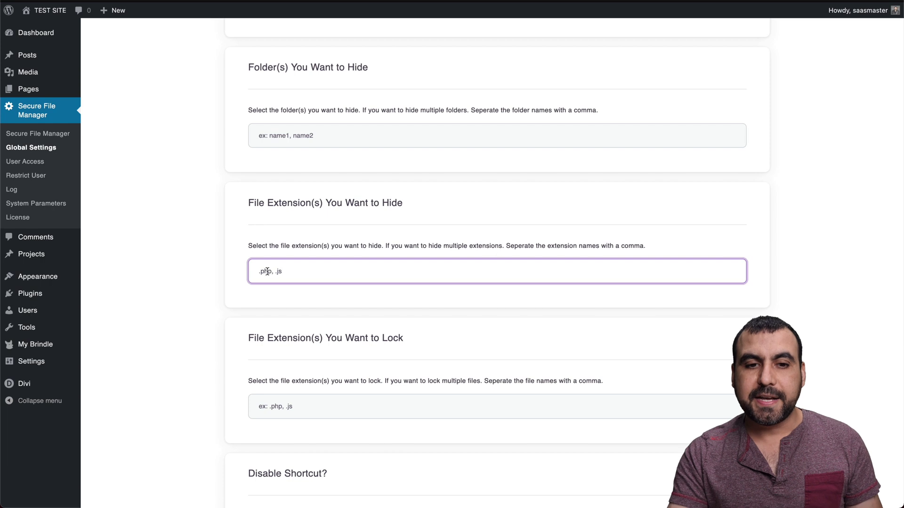
pyautogui.moveTo(250, 204); pyautogui.dragTo(403, 204)
pyautogui.click(298, 257)
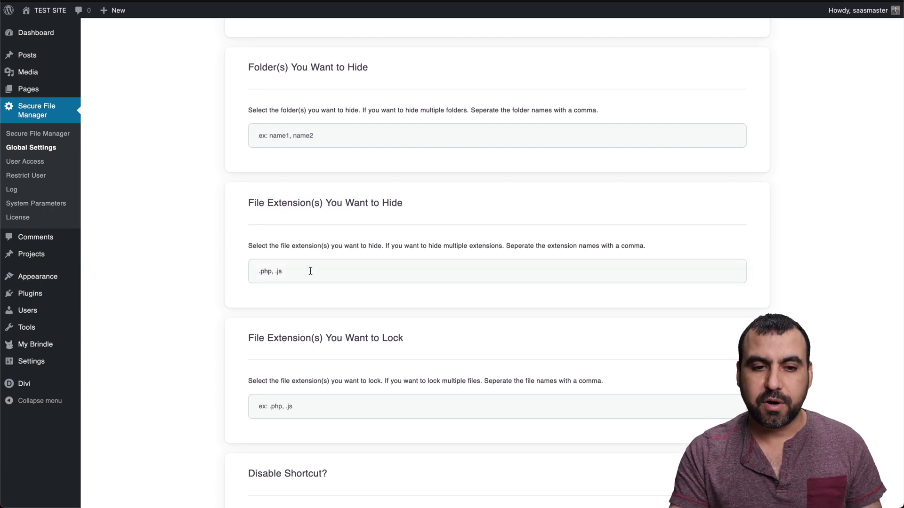
pyautogui.scroll(-3, 310, 271)
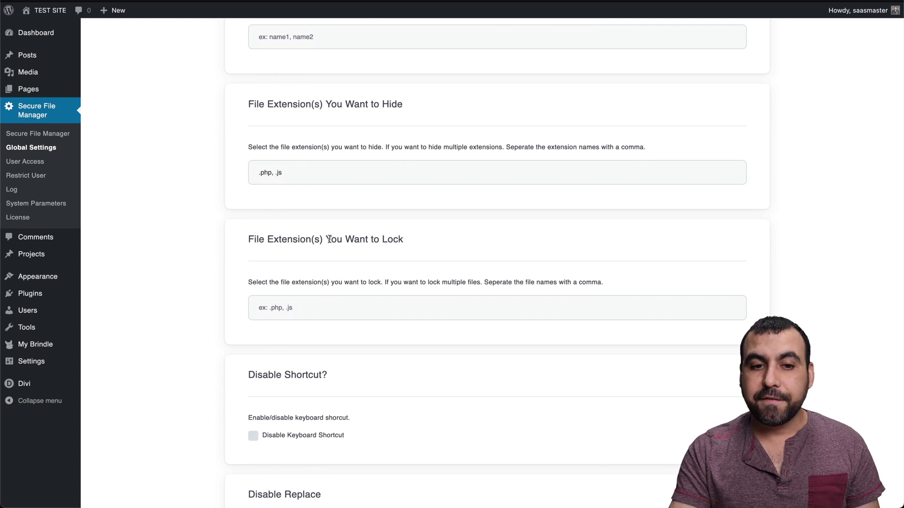
pyautogui.moveTo(329, 239); pyautogui.dragTo(462, 245)
pyautogui.click(462, 245)
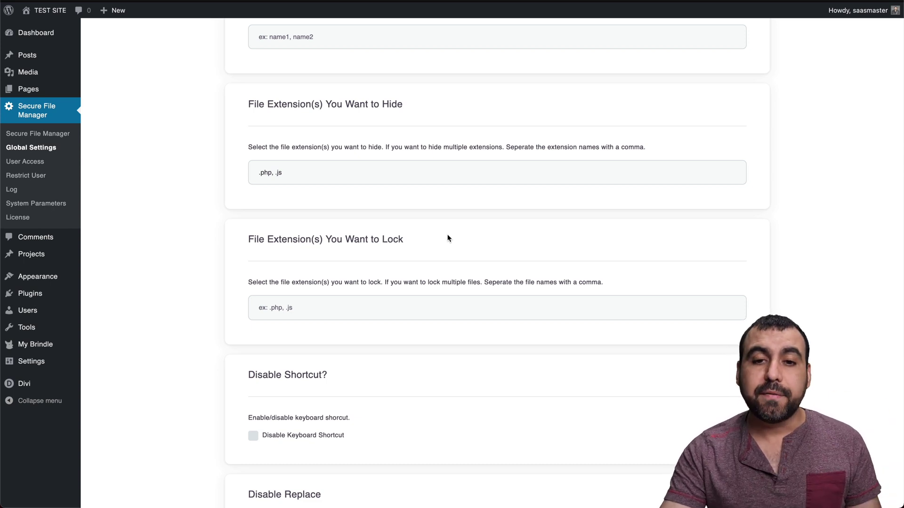
pyautogui.scroll(-5, 456, 230)
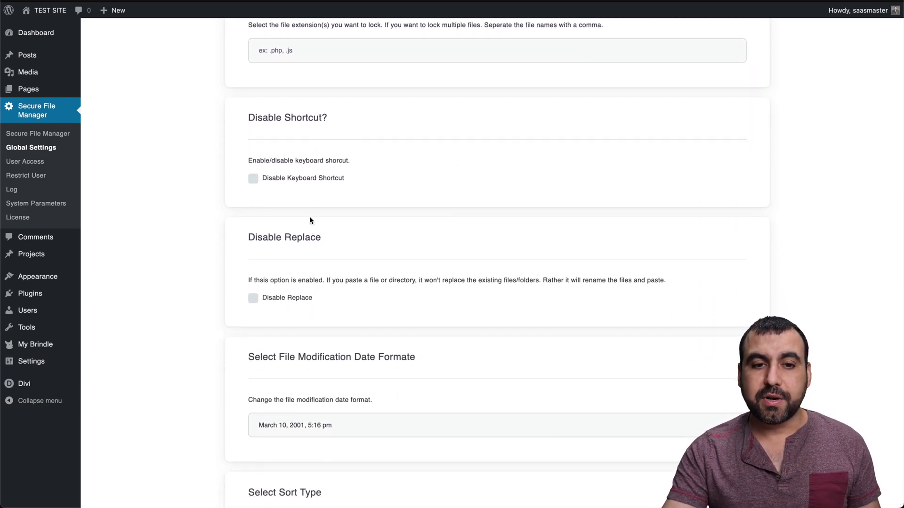
pyautogui.scroll(-6, 329, 272)
pyautogui.scroll(-2, 328, 276)
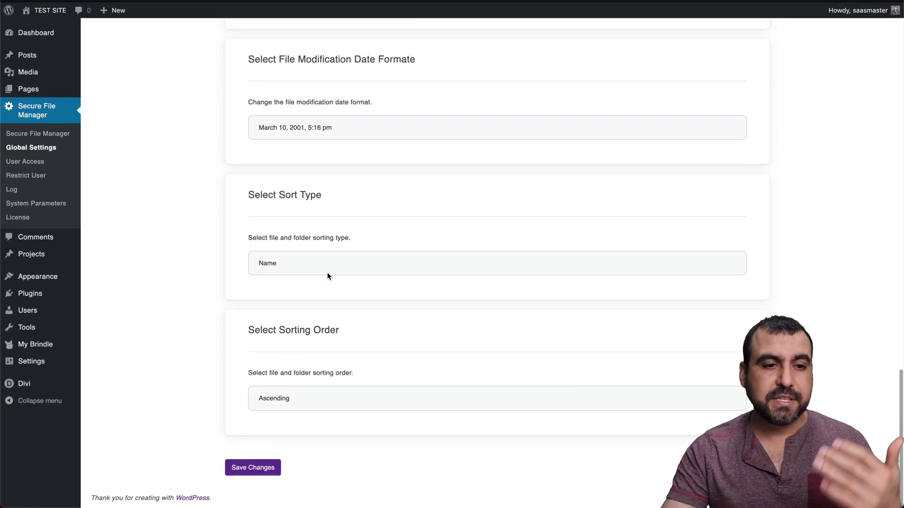
pyautogui.click(24, 162)
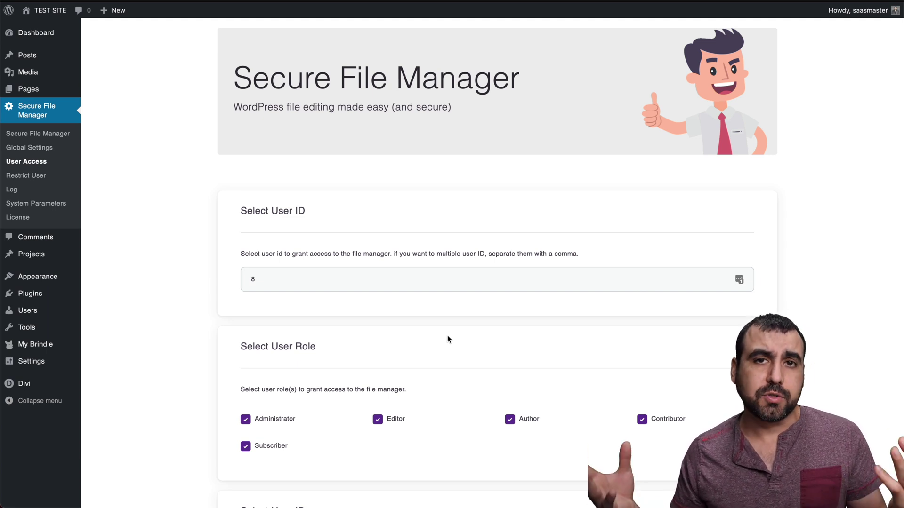
# Step: Remove Editor, Subscriber and Contributor access and set the allowed folder to wp-content/themes
pyautogui.scroll(-3, 447, 339)
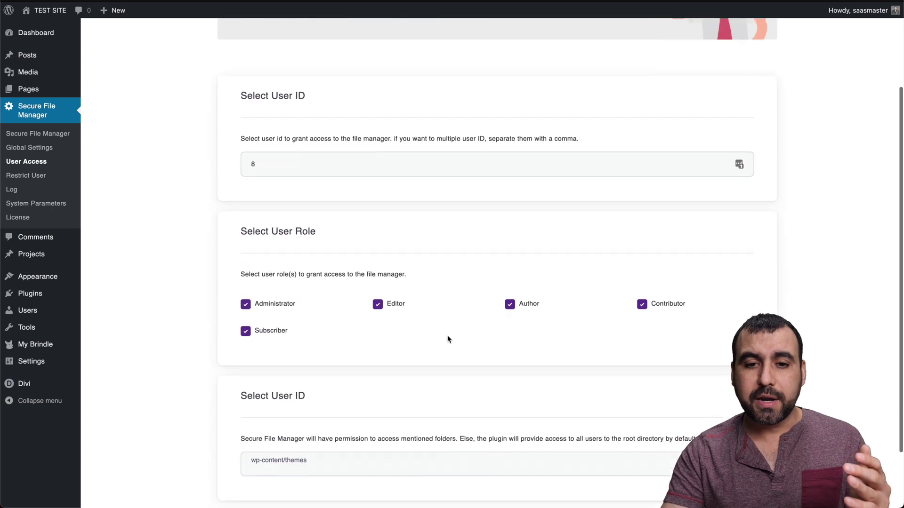
pyautogui.click(379, 277)
pyautogui.click(245, 302)
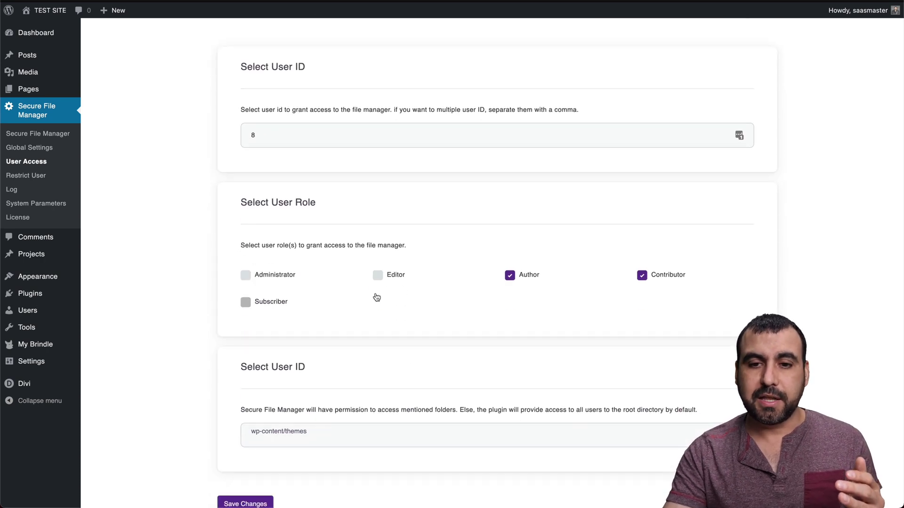
pyautogui.click(643, 280)
pyautogui.scroll(-1, 565, 347)
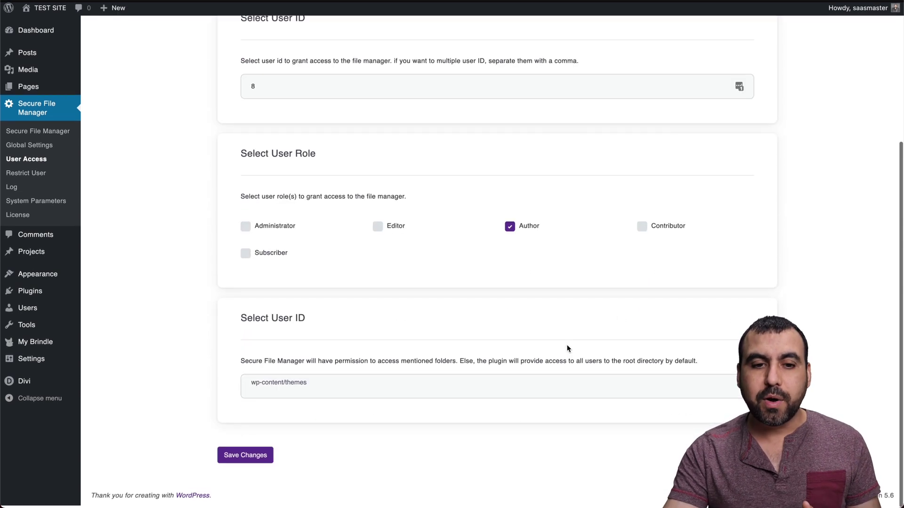
pyautogui.click(305, 391)
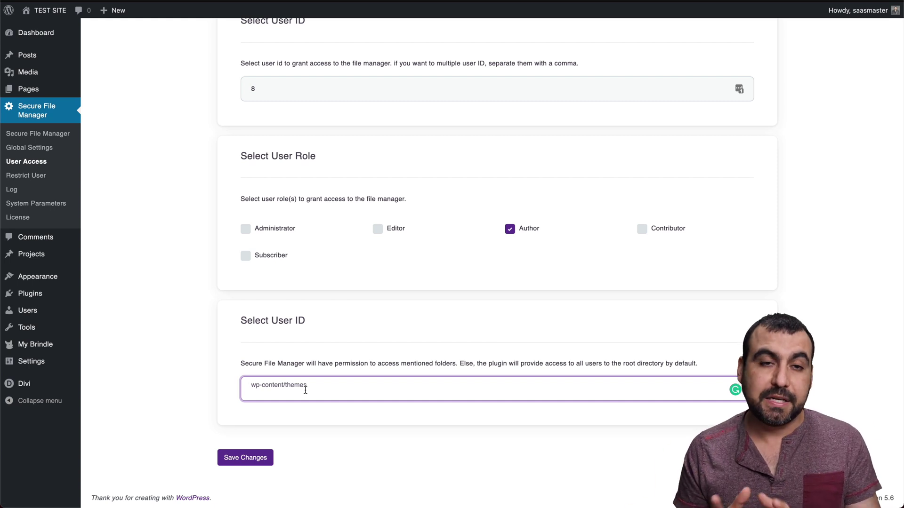
pyautogui.scroll(3, 305, 390)
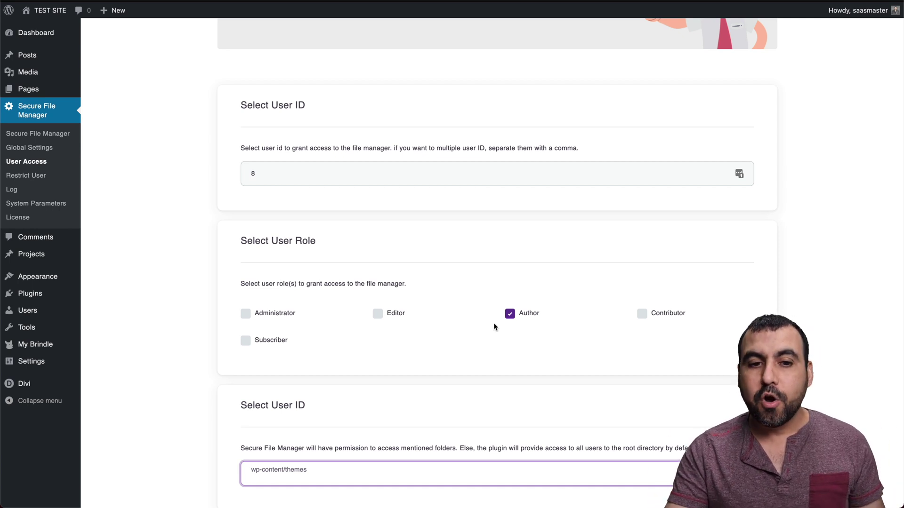
pyautogui.scroll(-3, 296, 301)
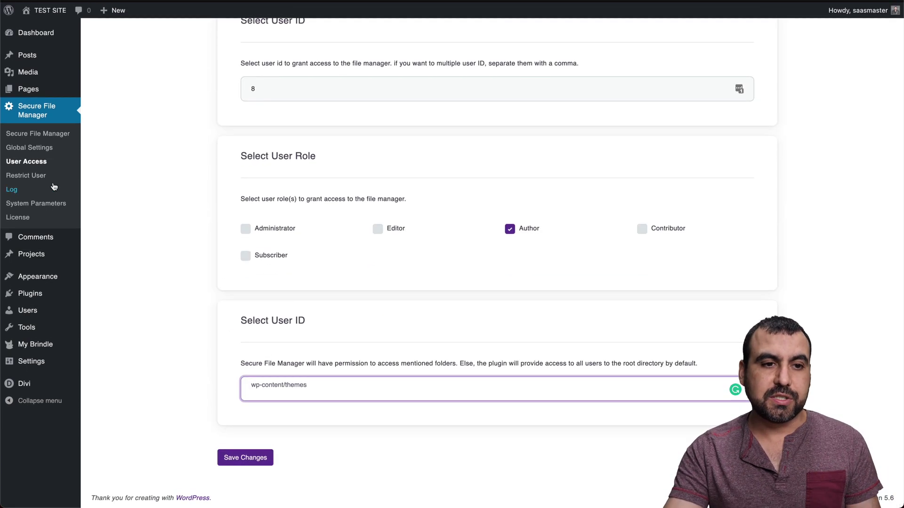
# Step: Open Restrict User and look through the Administrator-to-Subscriber disable-command fields
pyautogui.click(24, 177)
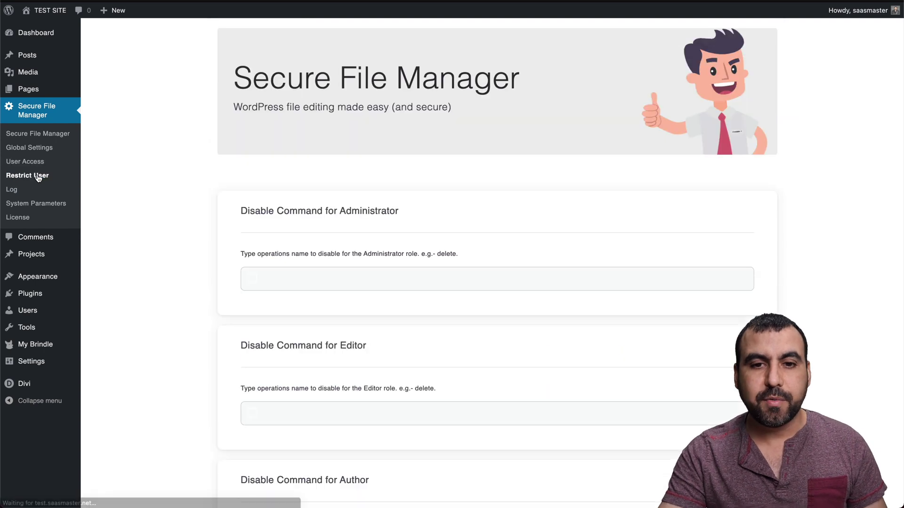
pyautogui.scroll(-3, 379, 389)
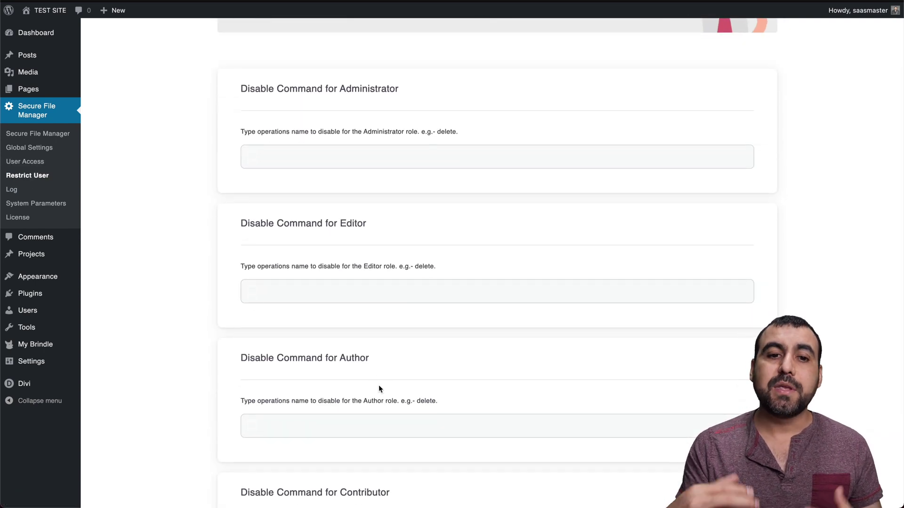
pyautogui.scroll(-3, 379, 389)
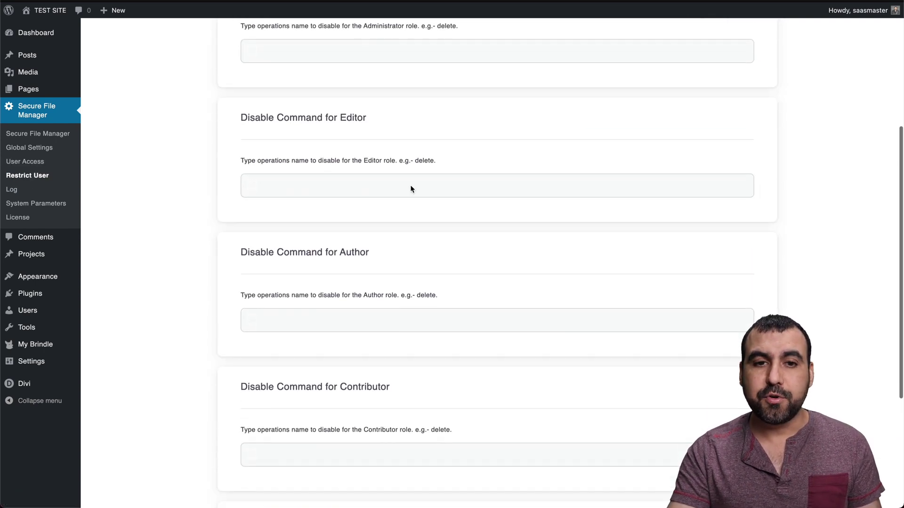
pyautogui.doubleClick(352, 117)
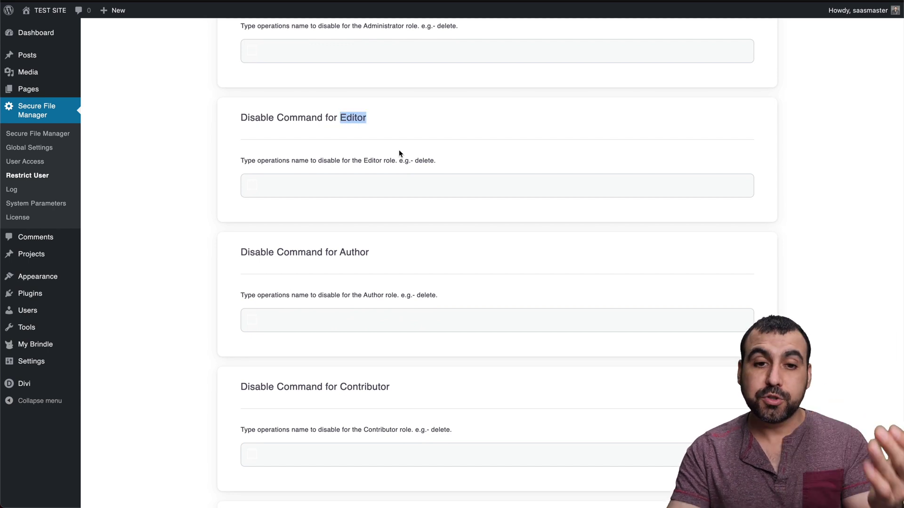
pyautogui.scroll(-5, 371, 264)
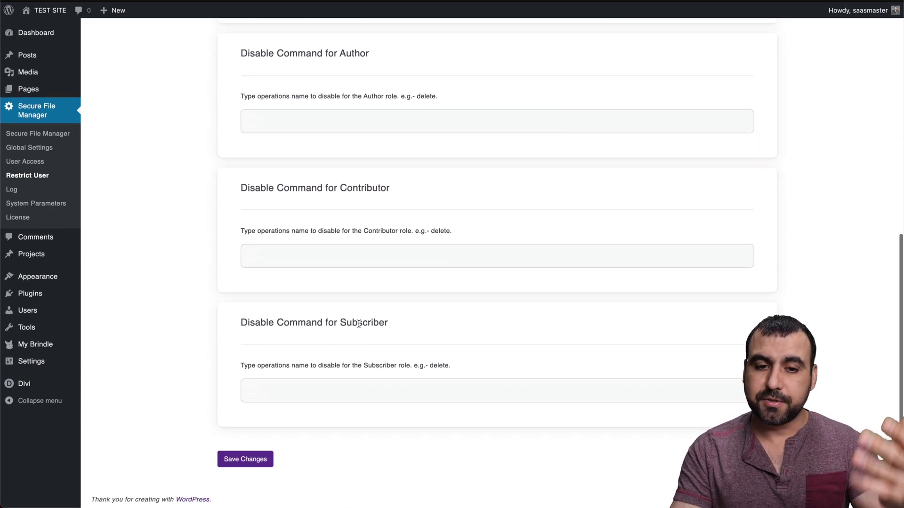
pyautogui.scroll(10, 422, 334)
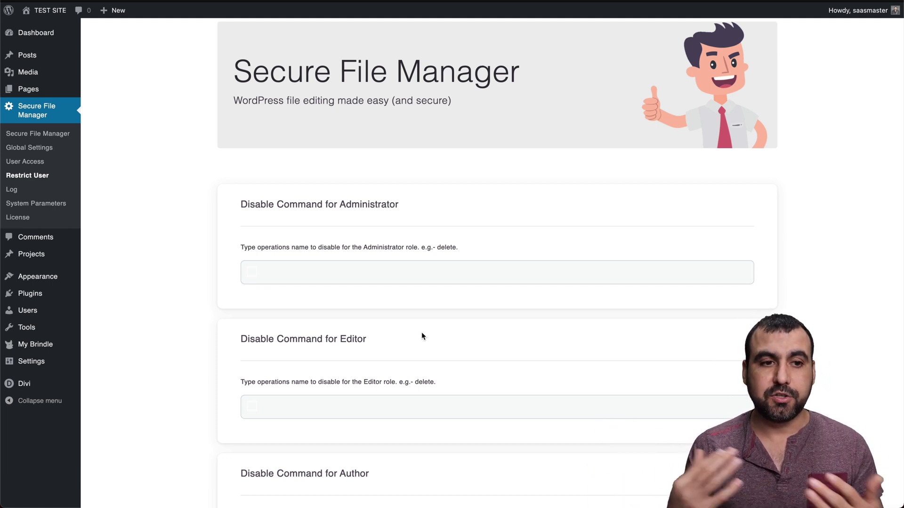
# Step: Visit Log, System Parameters and the file browser, then open Global Settings
pyautogui.click(10, 193)
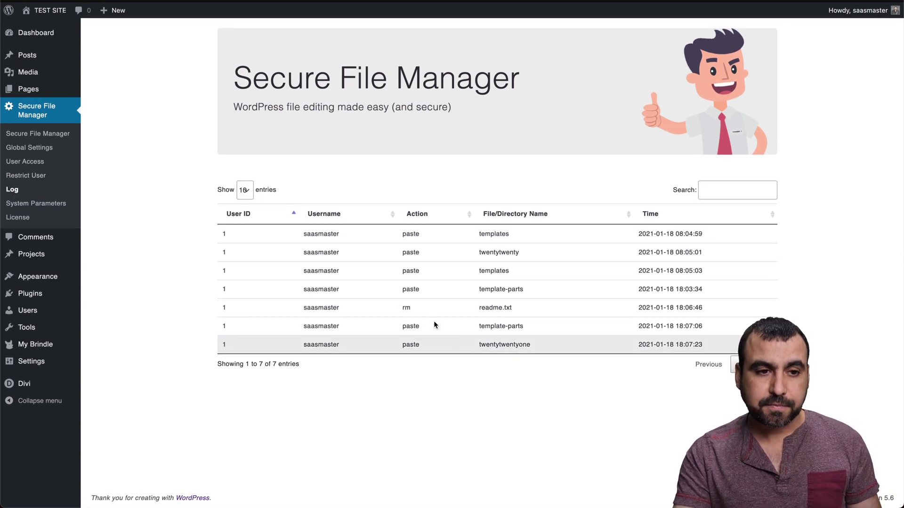
pyautogui.click(62, 204)
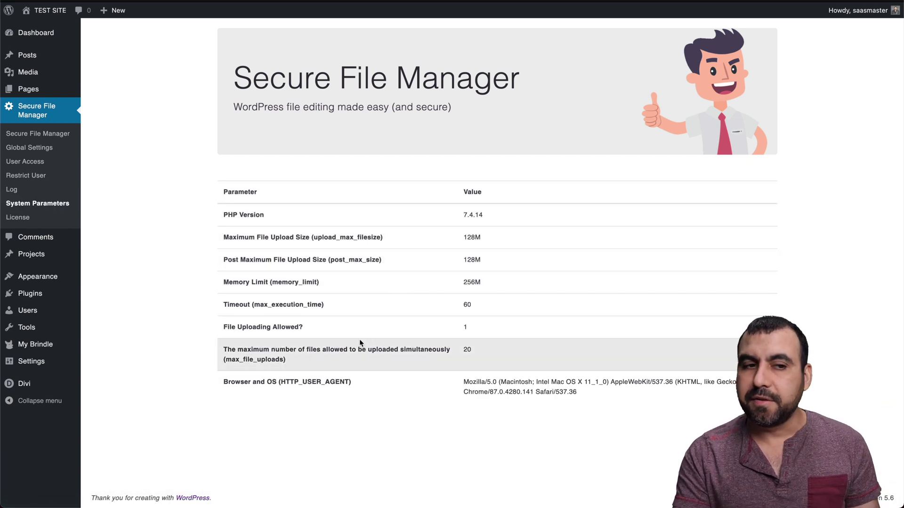
pyautogui.click(37, 133)
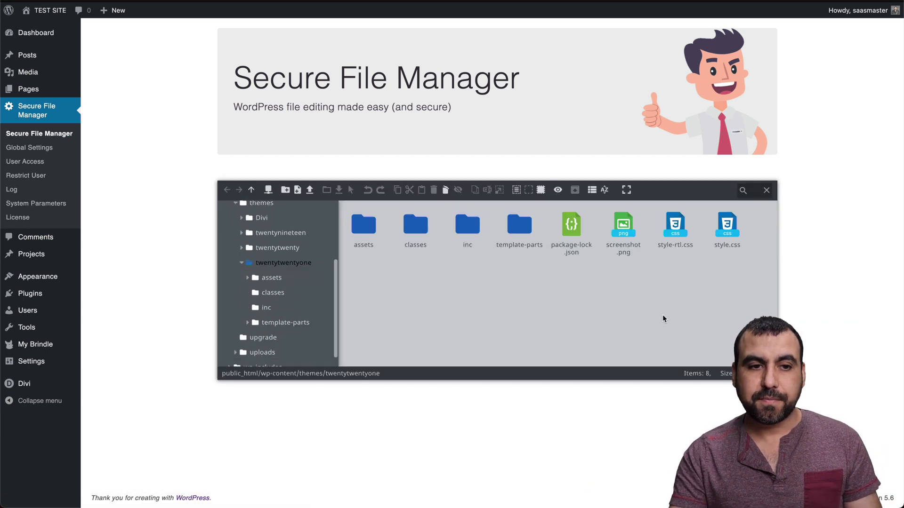
pyautogui.click(31, 148)
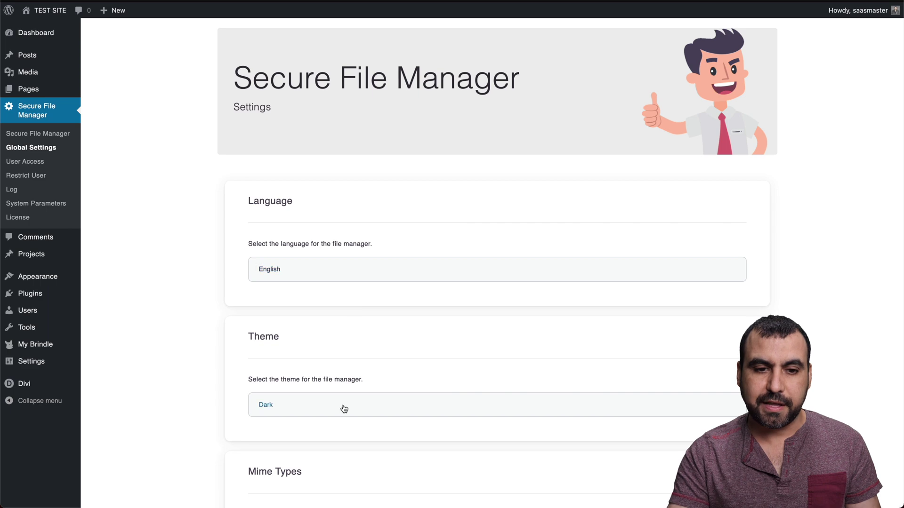
# Step: Pick Windows 10 as the theme, save changes, and return to the file browser
pyautogui.click(344, 408)
pyautogui.click(403, 395)
pyautogui.scroll(-10, 521, 385)
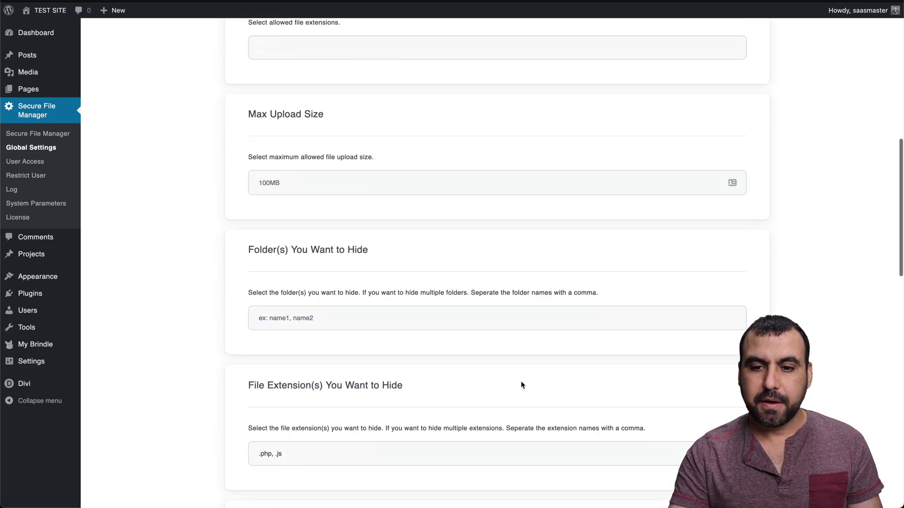
pyautogui.scroll(-15, 521, 385)
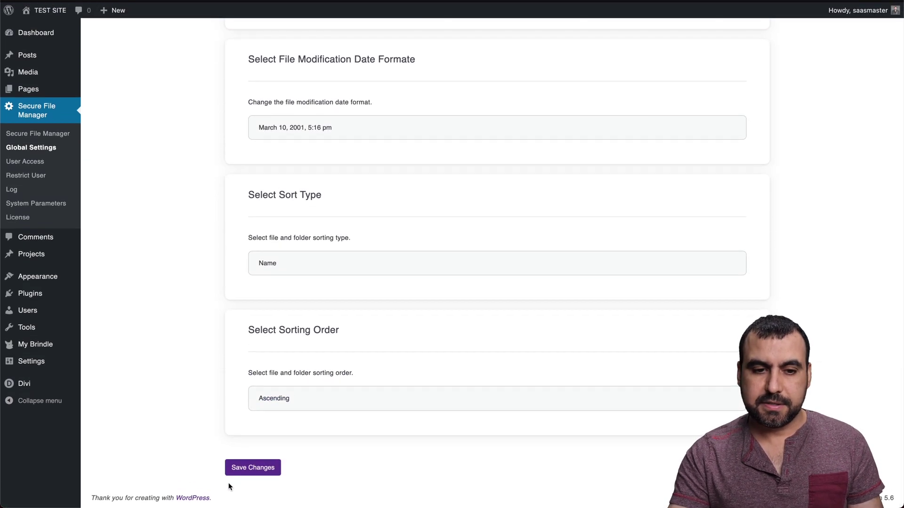
pyautogui.click(238, 467)
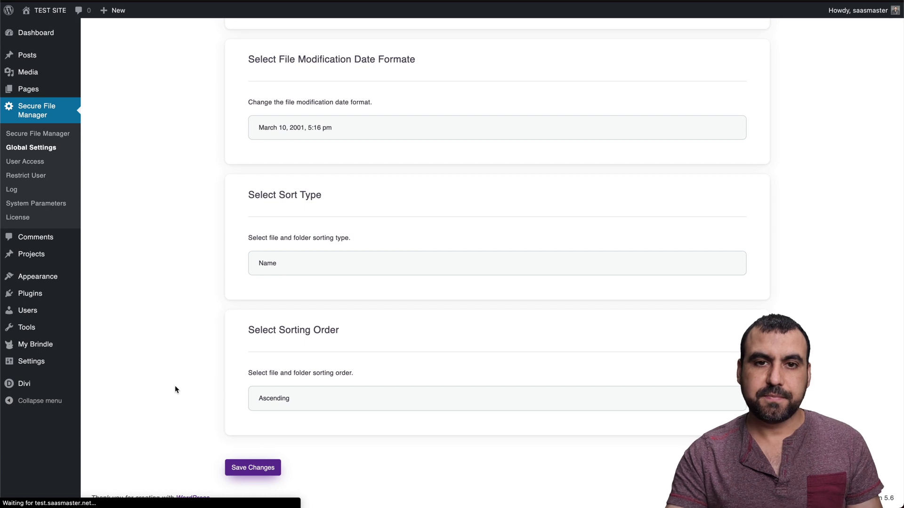
pyautogui.click(37, 136)
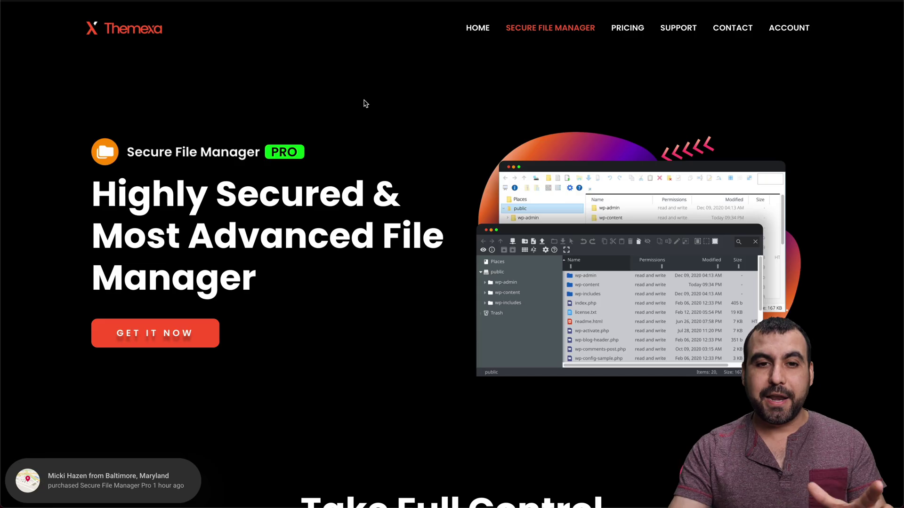
# Step: Scroll down the Secure File Manager Pro product page
pyautogui.scroll(-10, 408, 227)
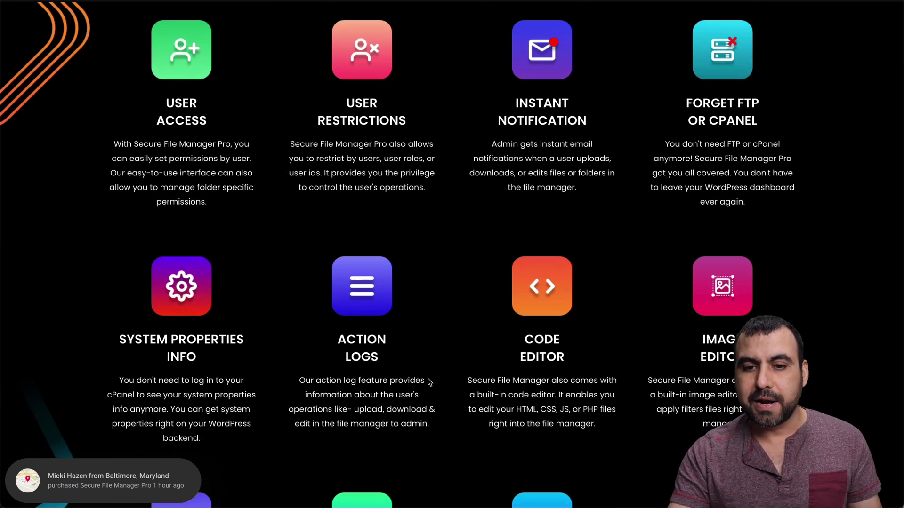
# Step: Scroll down through the Pro feature grid, then back up toward the headline
pyautogui.scroll(-3, 583, 389)
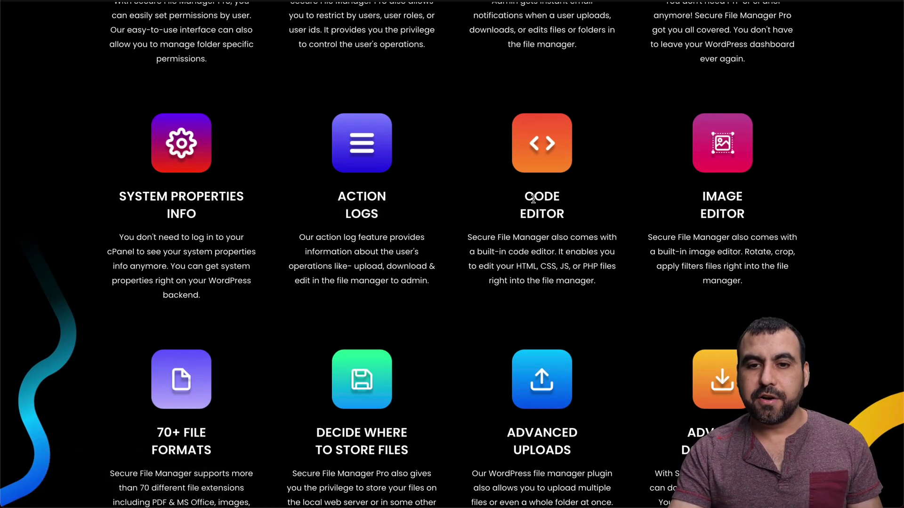
pyautogui.scroll(-3, 367, 280)
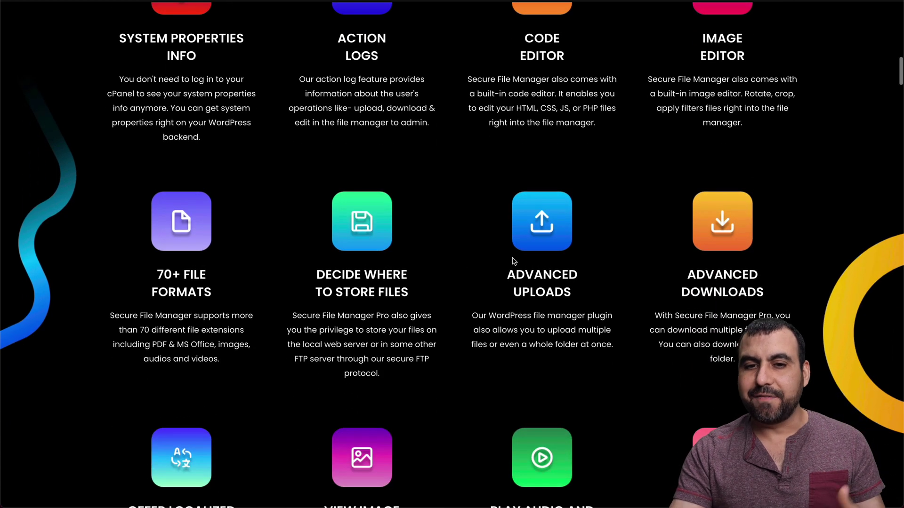
pyautogui.scroll(-3, 237, 293)
pyautogui.scroll(-3, 237, 293)
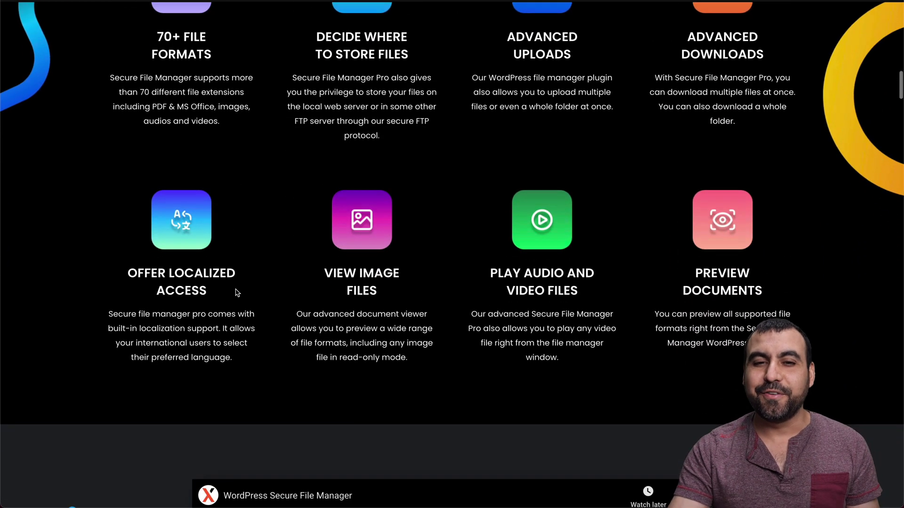
pyautogui.scroll(2, 237, 293)
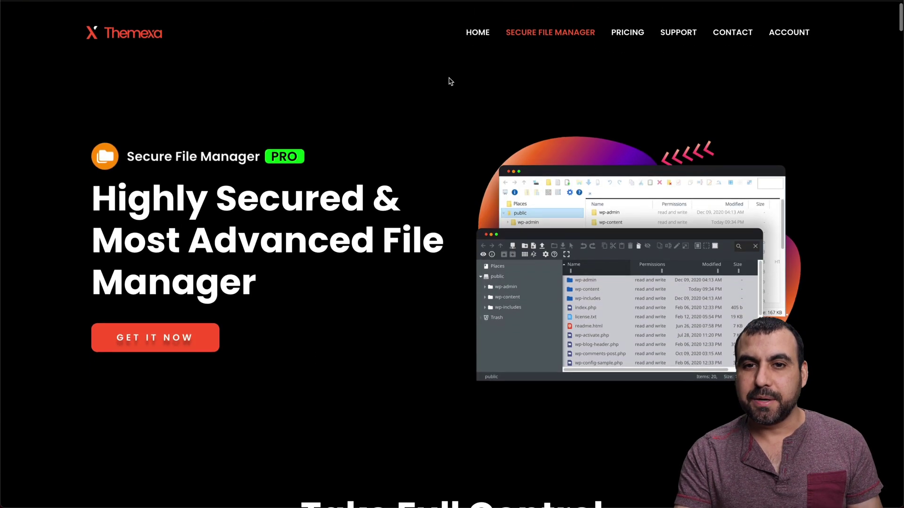
# Step: Open Themexa's PRICING page and review the feature checklist and the $29, $69 and $399 plan cards
pyautogui.click(636, 29)
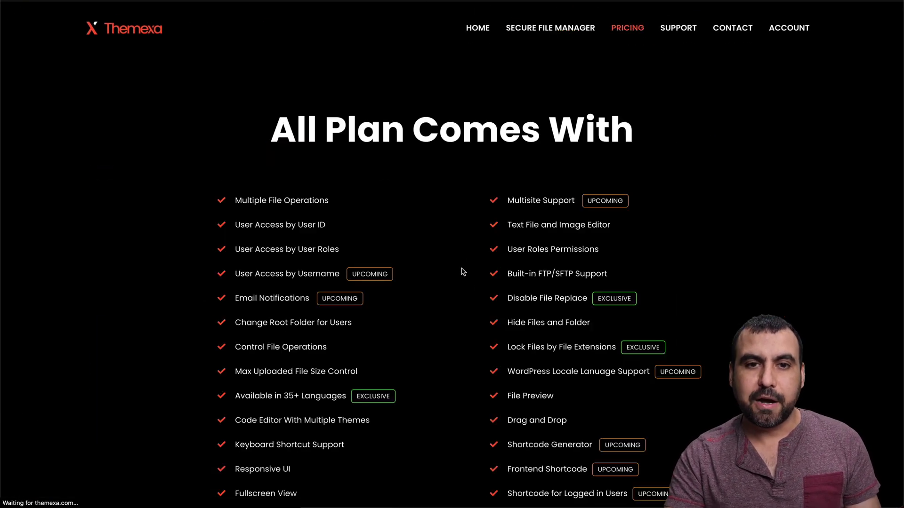
pyautogui.scroll(-9, 462, 370)
pyautogui.scroll(-7, 463, 370)
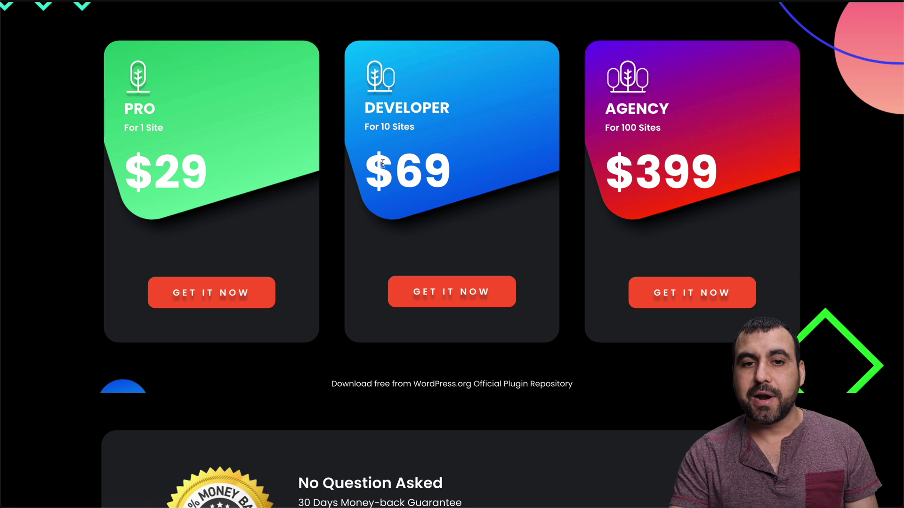
pyautogui.moveTo(641, 168); pyautogui.dragTo(732, 168)
pyautogui.click(732, 184)
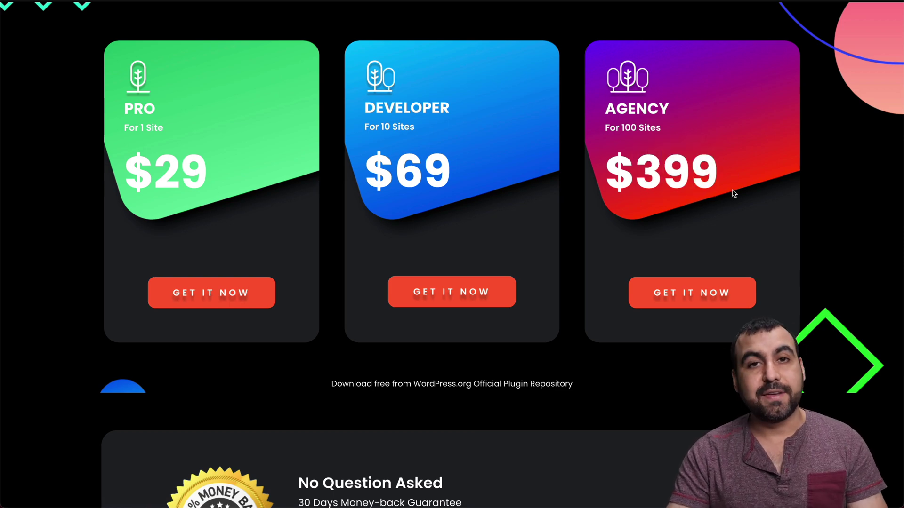
pyautogui.scroll(-5, 732, 189)
pyautogui.scroll(15, 734, 192)
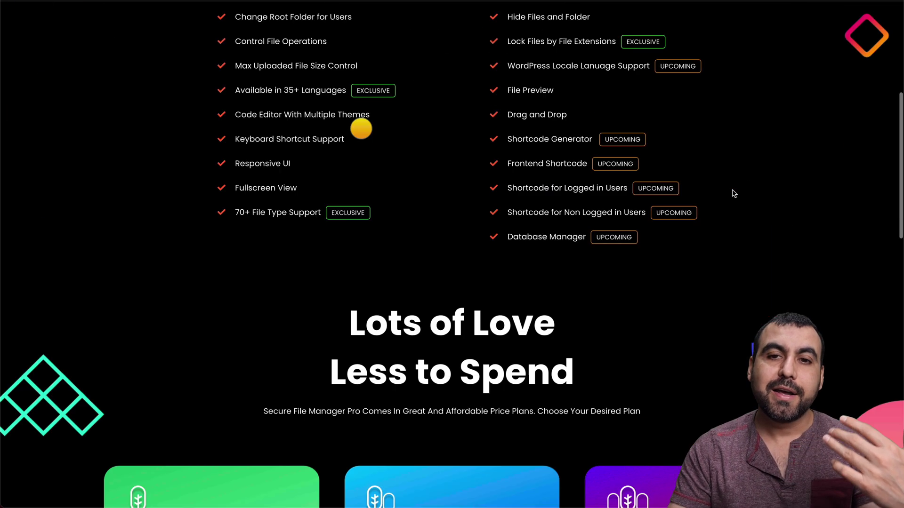